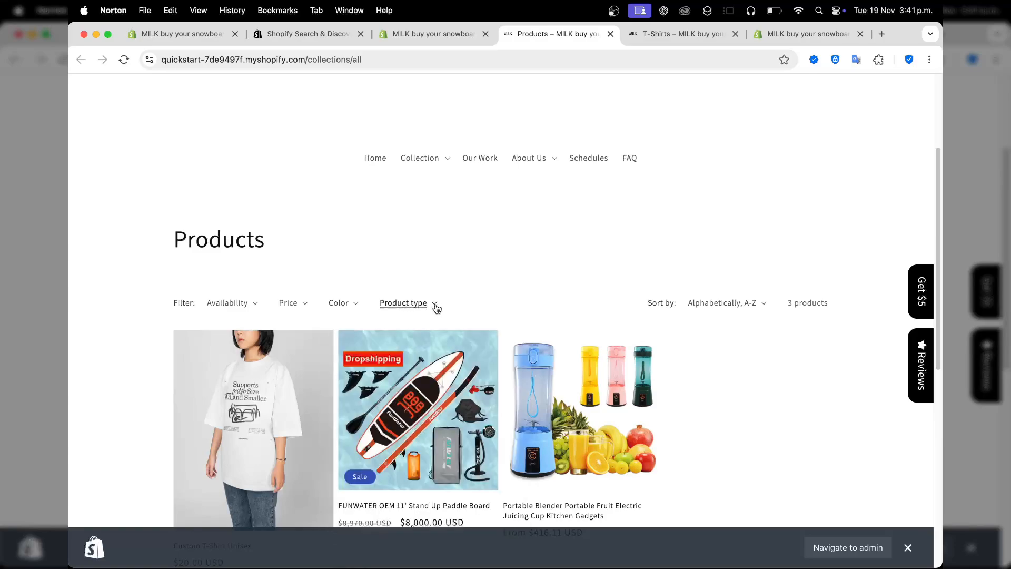
Filter the storefront's product list by the Portable AIR product type.
click(435, 303)
scroll(617, 283, down, 3)
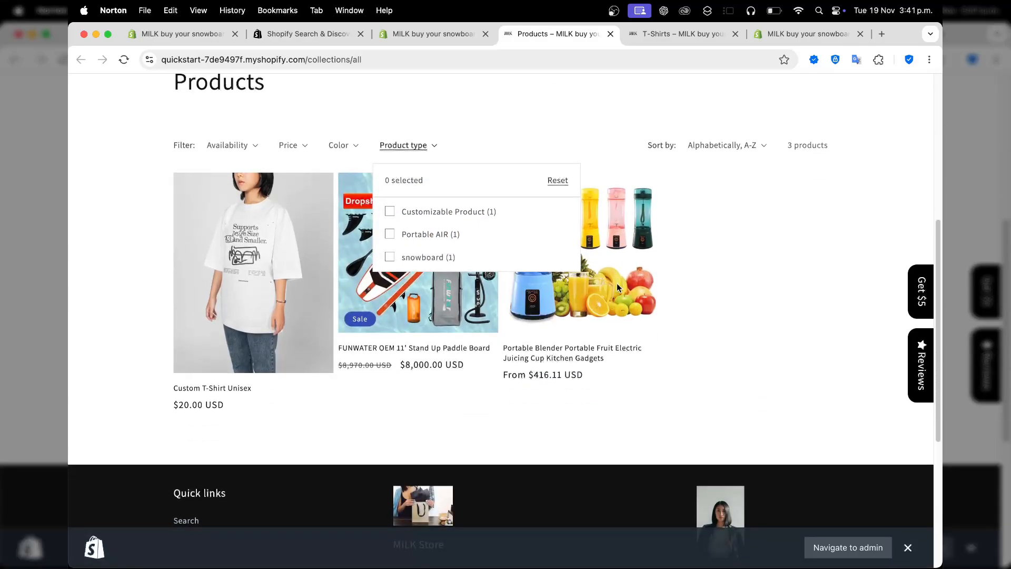
click(390, 235)
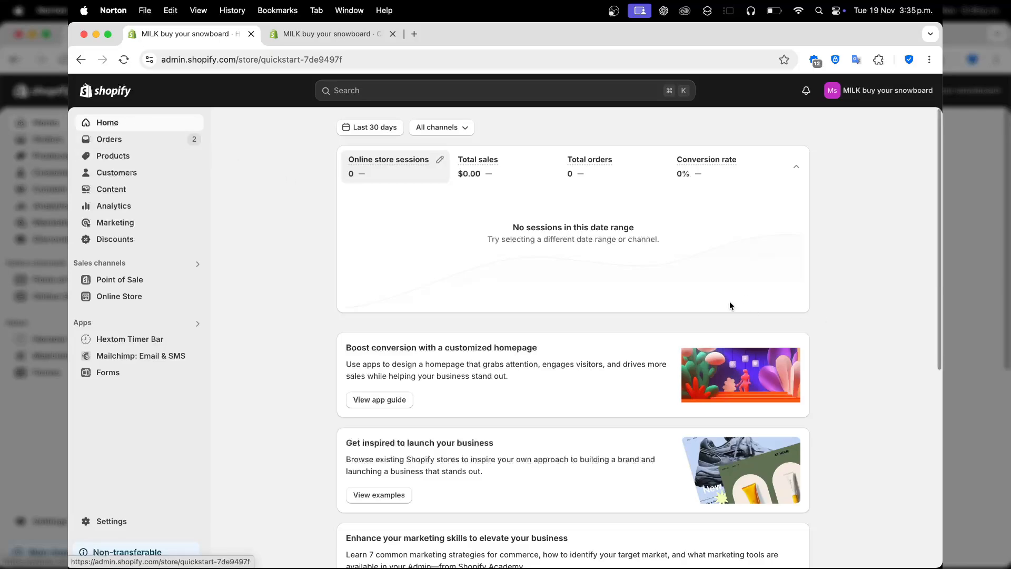
Open a new product form in the Shopify admin and examine its pricing, inventory, shipping, variant and metafield sections.
click(140, 159)
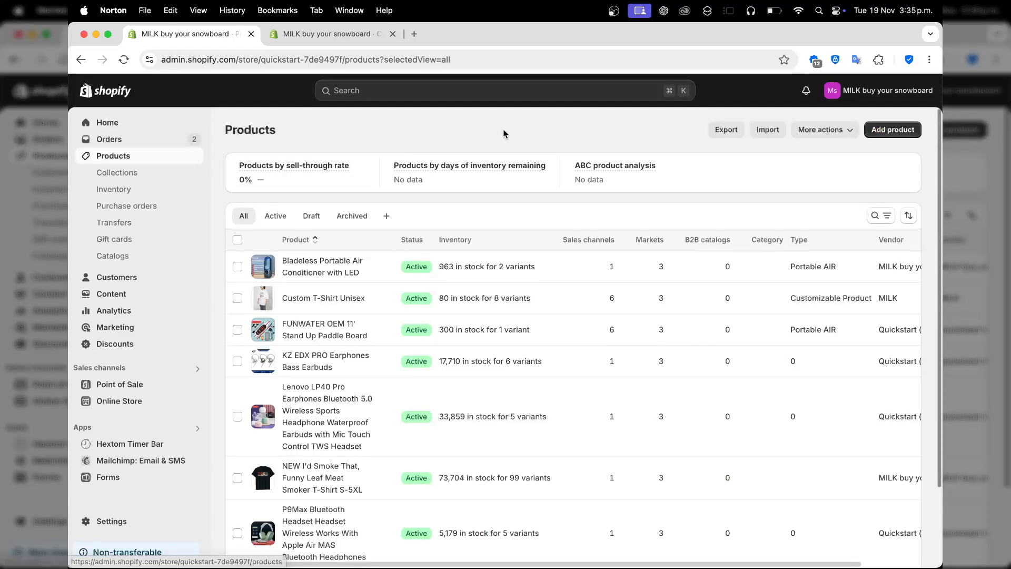
click(895, 130)
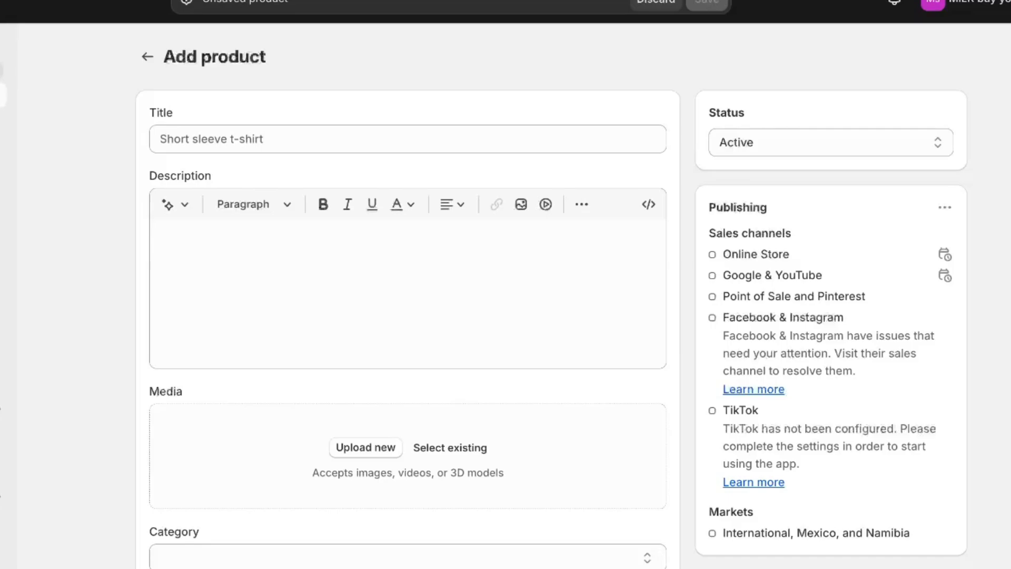
click(568, 142)
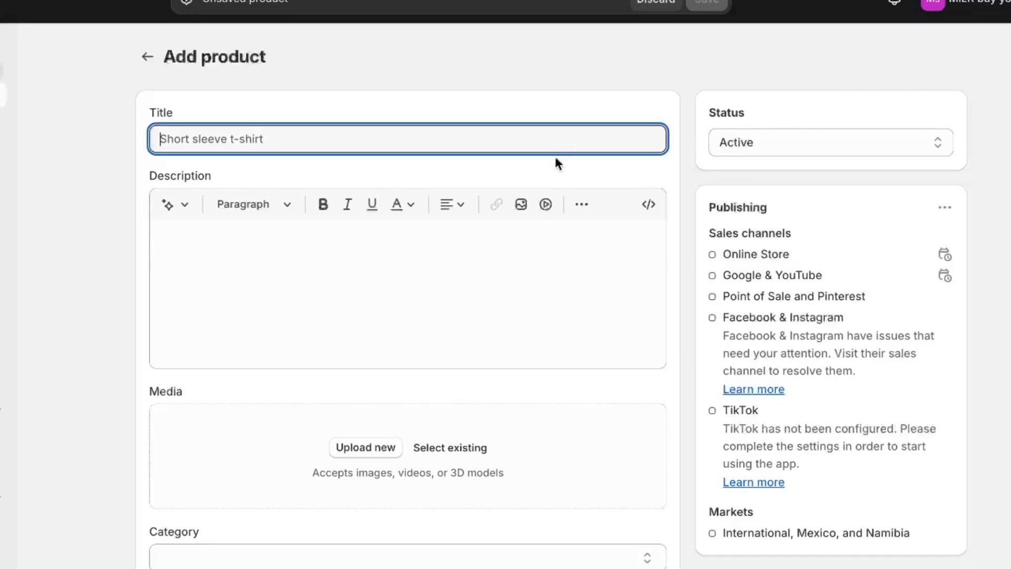
click(483, 243)
scroll(483, 246, down, 5)
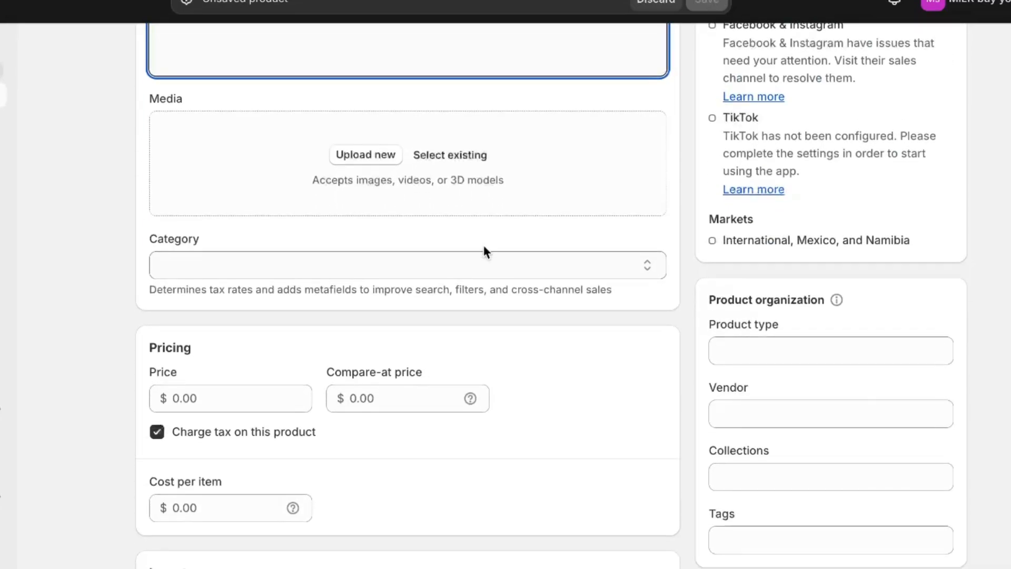
scroll(322, 384, down, 3)
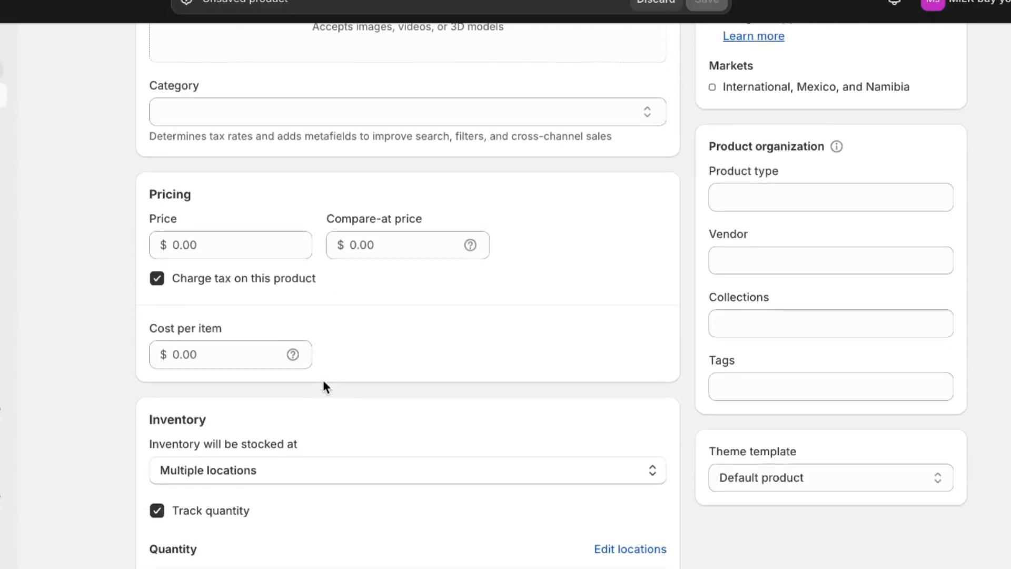
scroll(255, 377, down, 10)
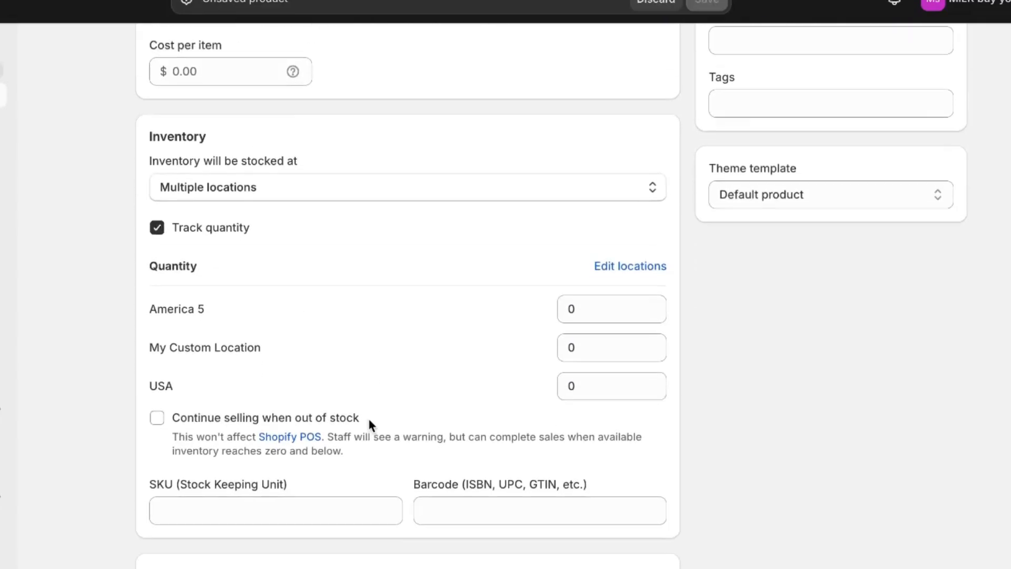
scroll(228, 390, down, 3)
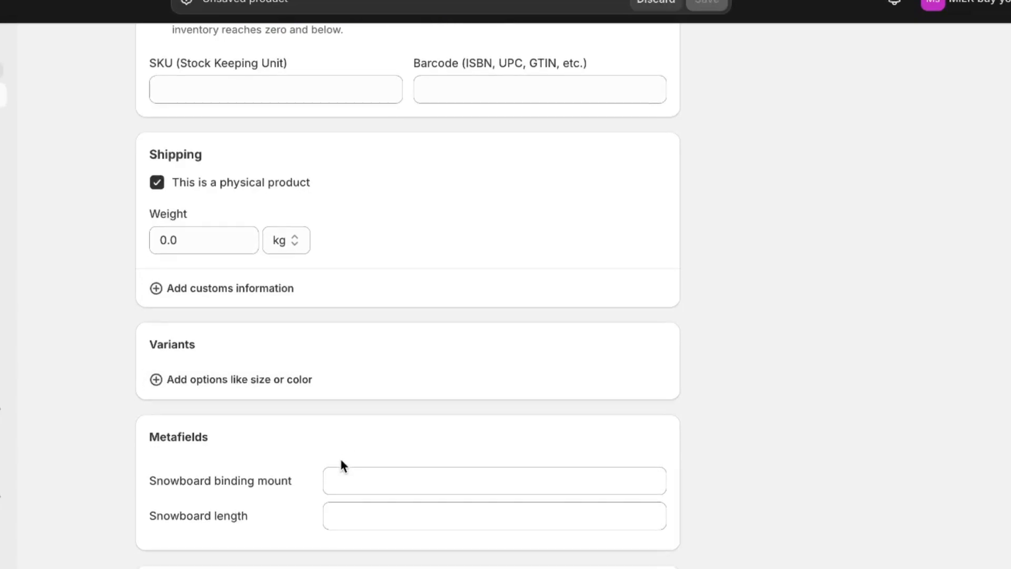
scroll(341, 463, up, 20)
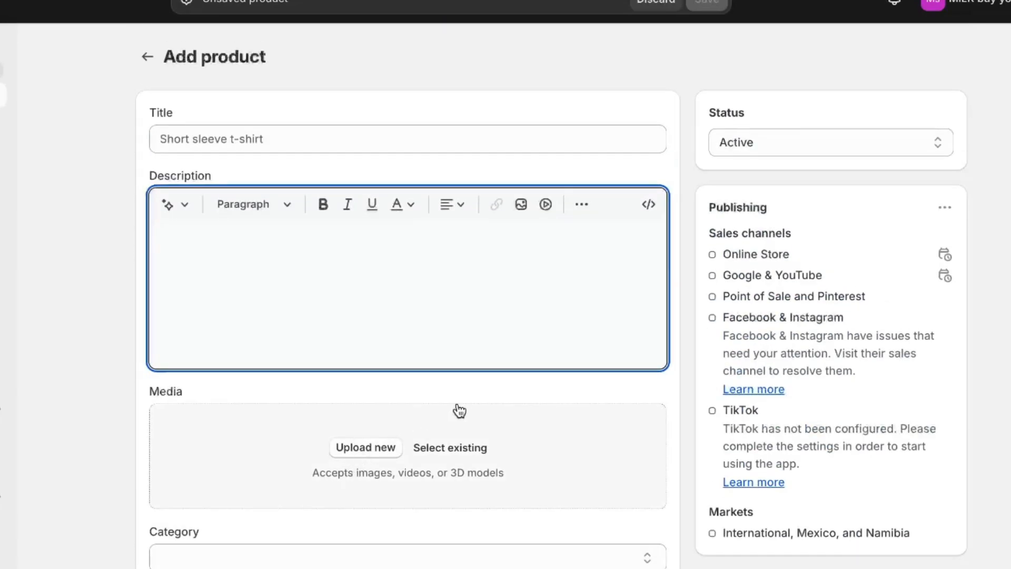
Draft a product titled "T Shirt" with the description "one product", look at the media upload option, and discard the draft.
click(403, 144)
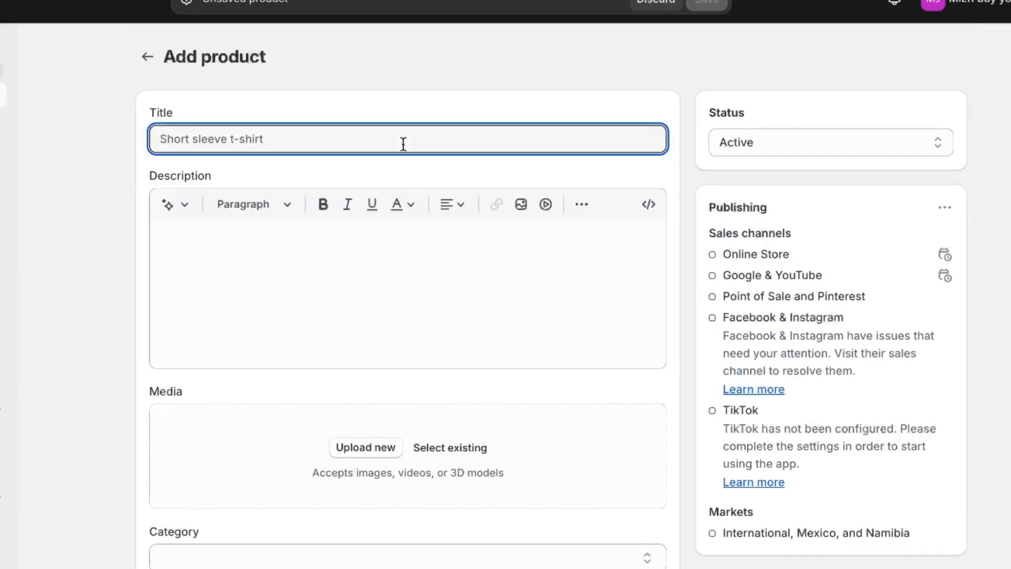
text(T Shirt)
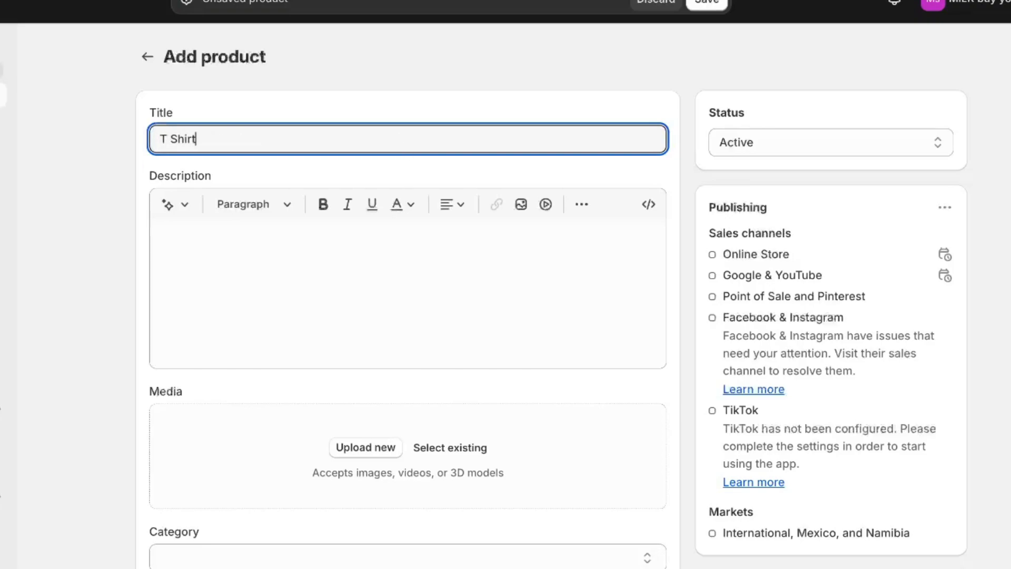
key(Tab)
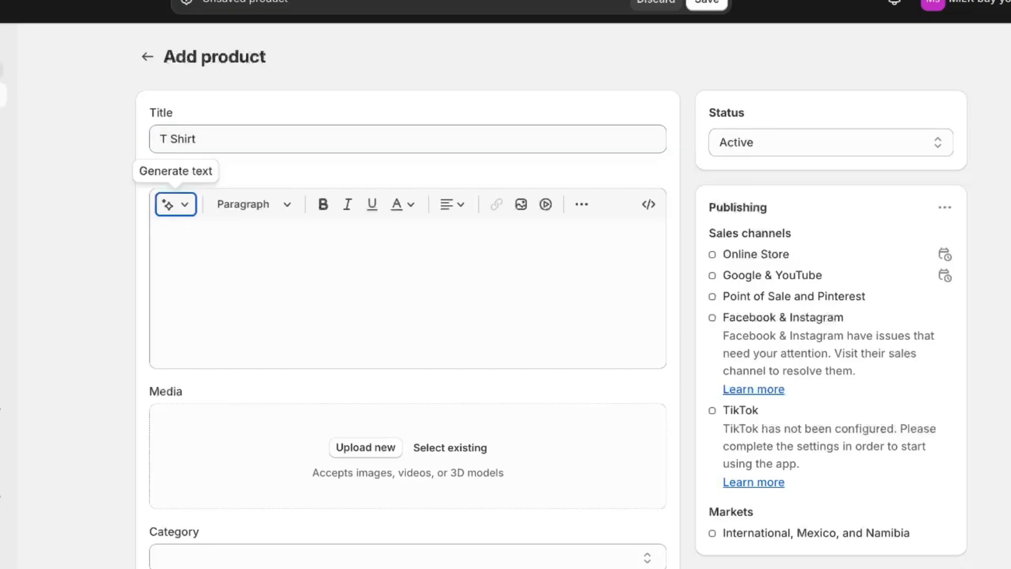
click(336, 354)
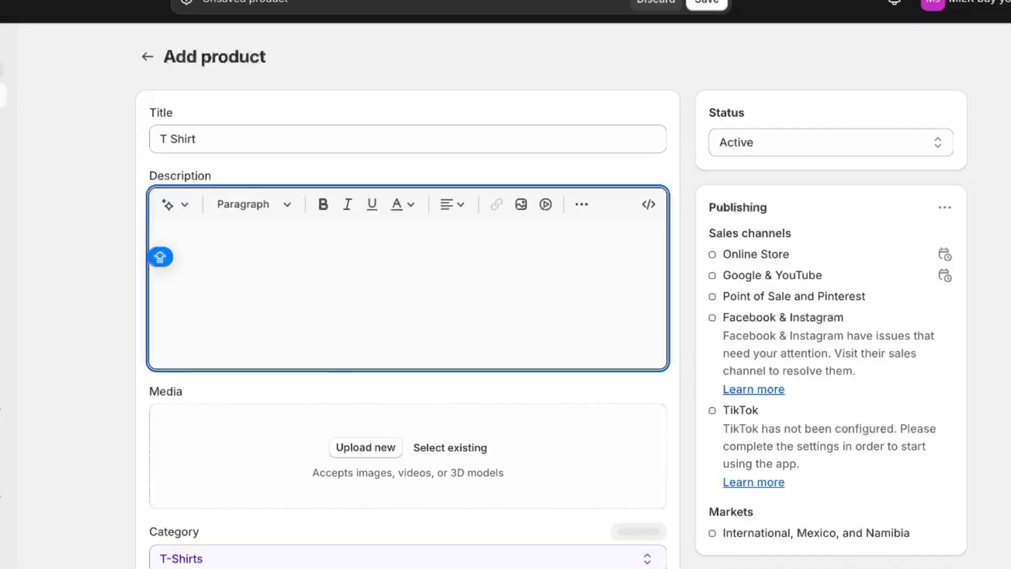
text(one product)
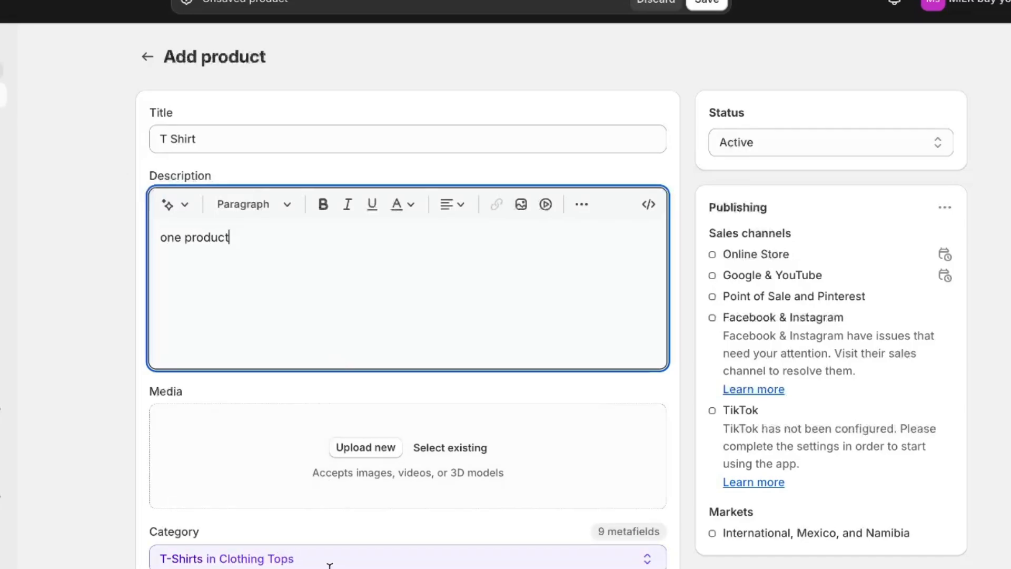
click(367, 448)
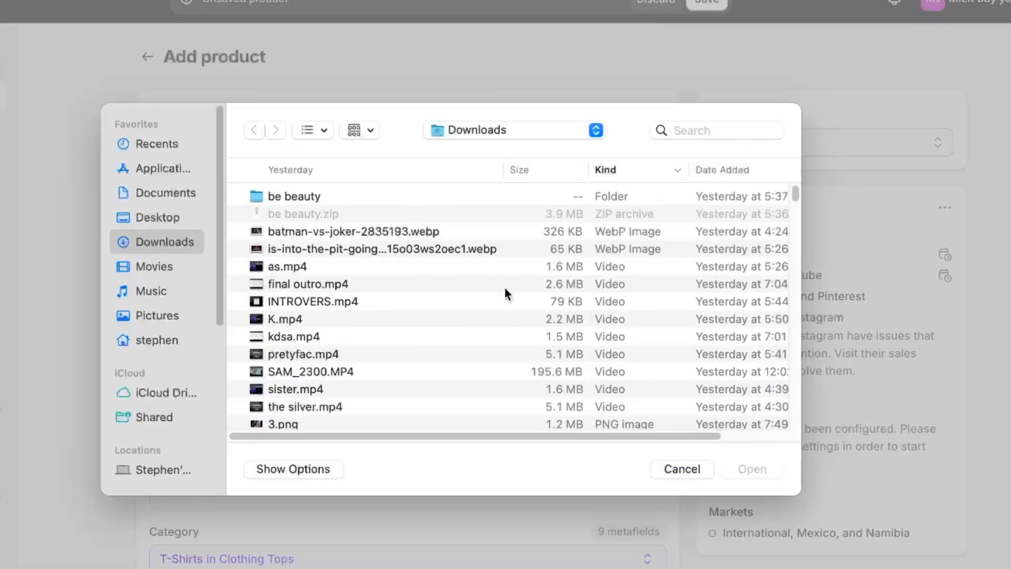
click(684, 469)
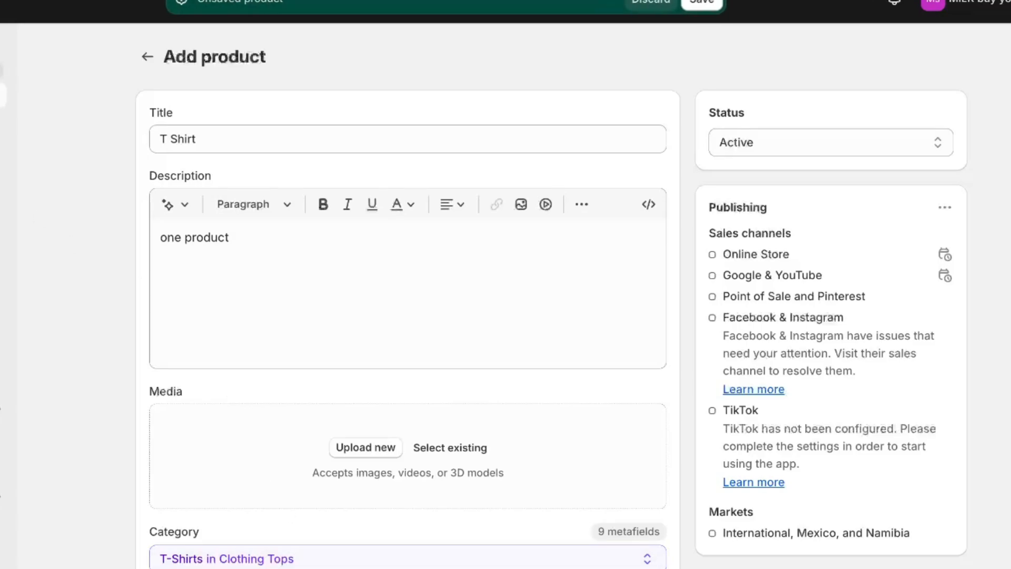
click(679, 8)
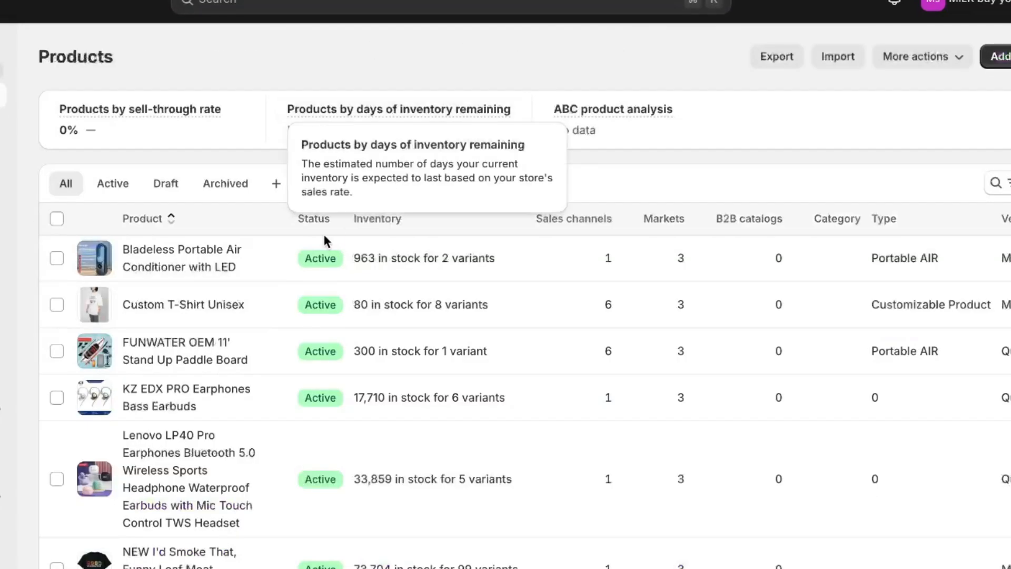
Open the Bladeless Portable Air Conditioner with LED product and examine its media, category, variants and metafields.
click(223, 277)
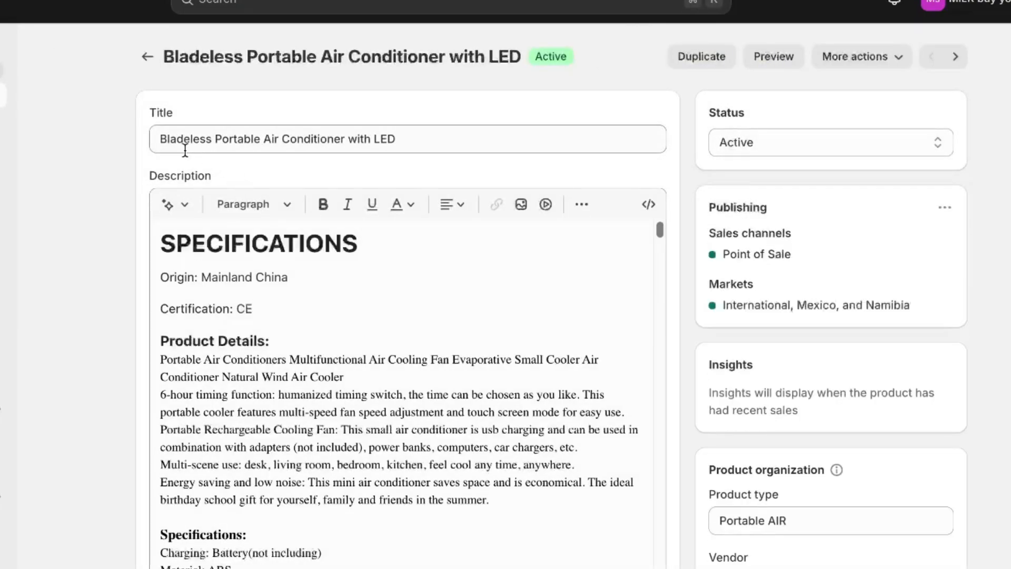
scroll(130, 231, down, 10)
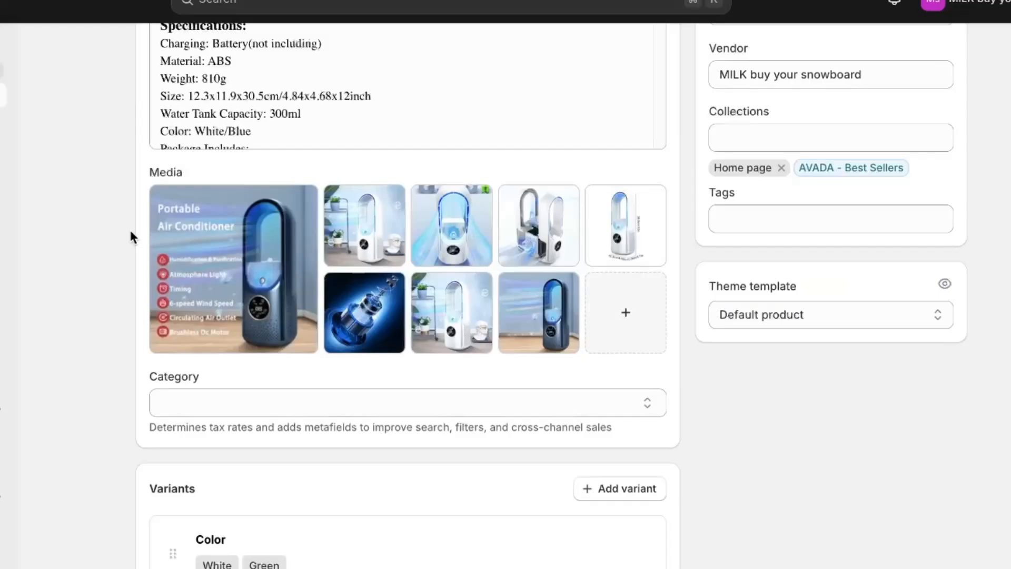
scroll(131, 235, down, 9)
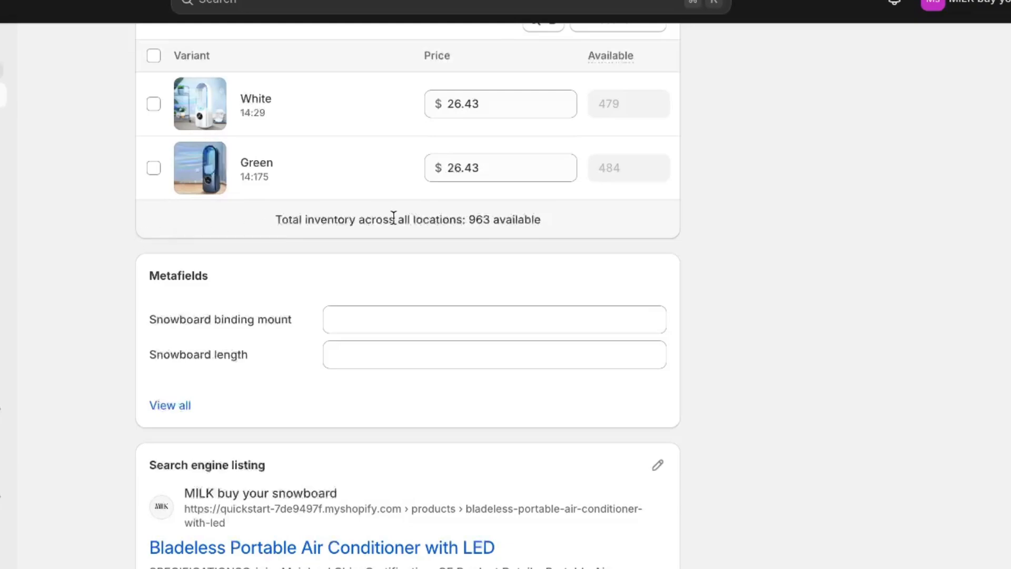
mouse_move(662, 177)
scroll(693, 247, up, 15)
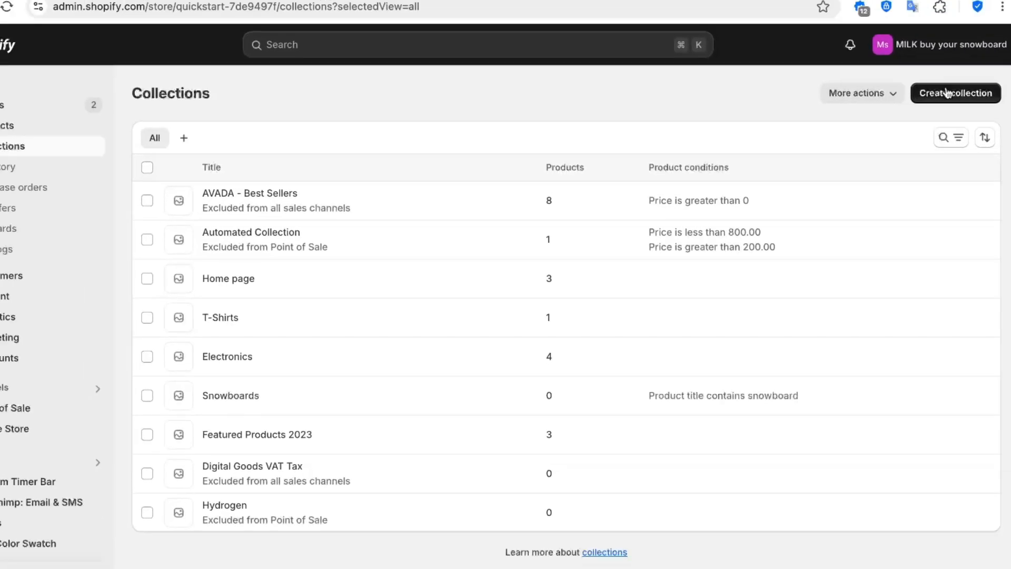
Start a new collection and title it "T Shirts".
click(946, 93)
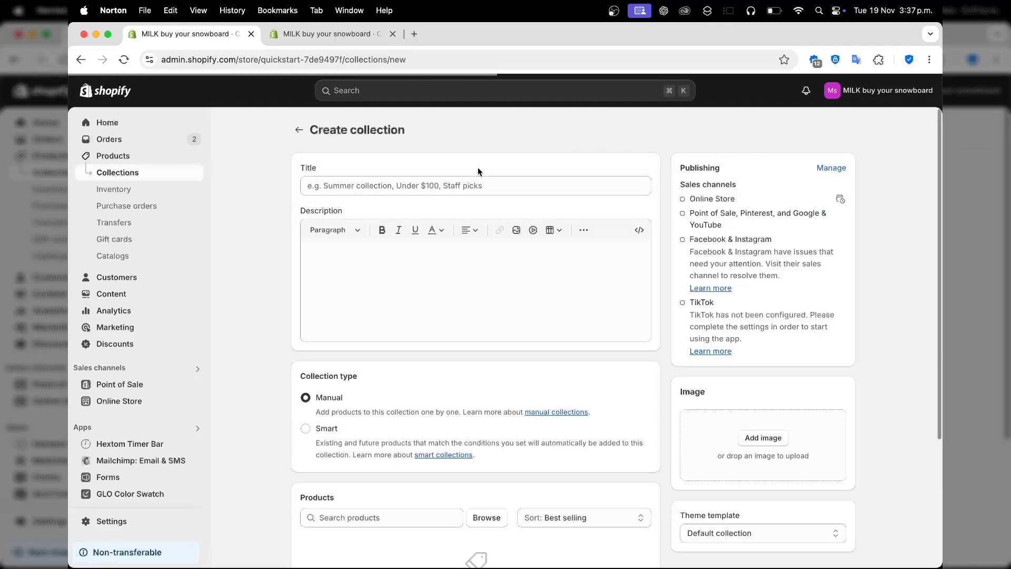
click(377, 185)
text(T Shirts)
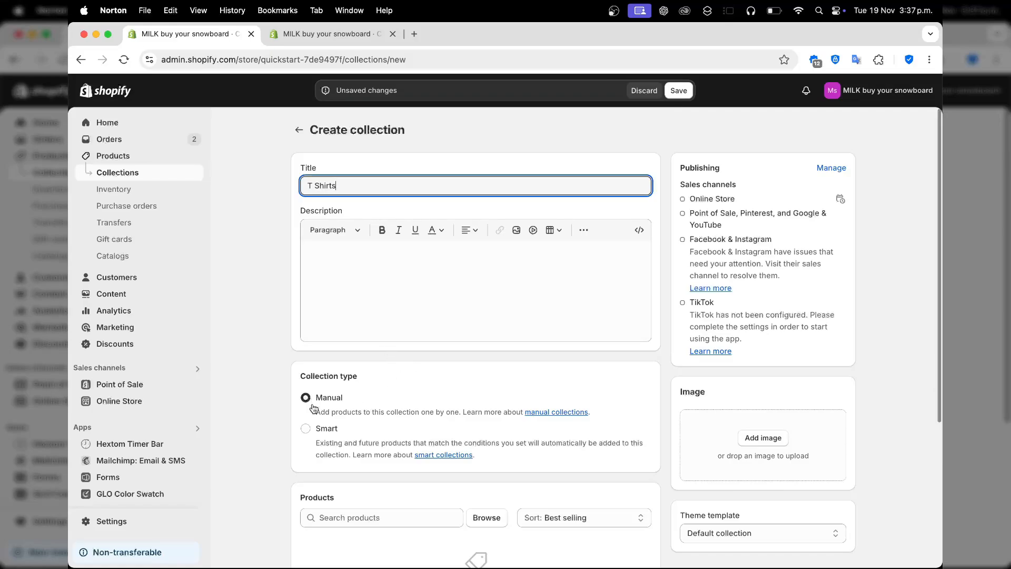
Try the Smart collection type to view its condition settings, and return the type to Manual.
click(306, 428)
scroll(437, 451, down, 5)
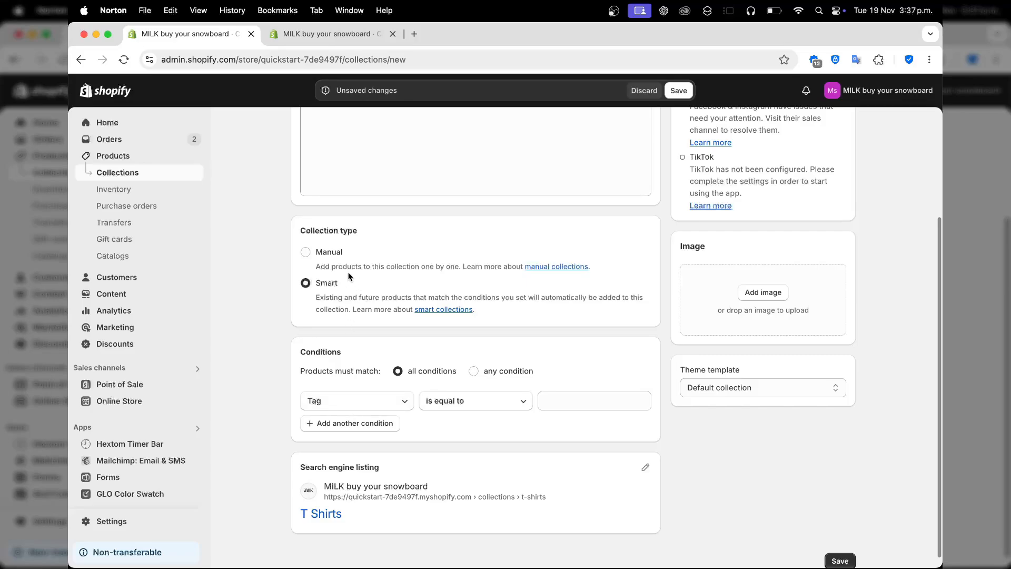
click(336, 260)
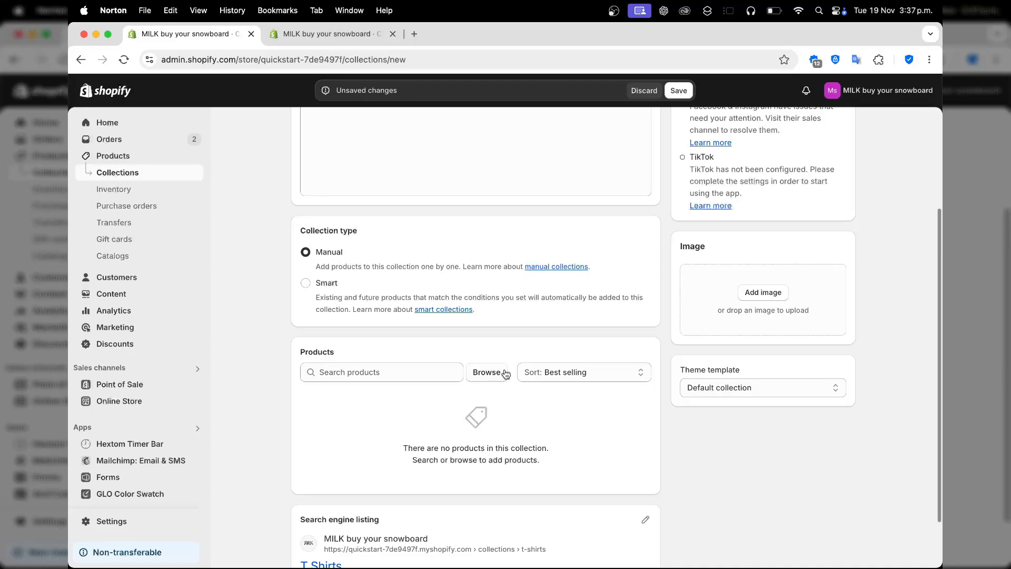
Add Custom T-Shirt Unisex and NEW I'd Smoke That, Funny Leaf Meat Smoker T-Shirt S-5XL to the collection.
click(484, 371)
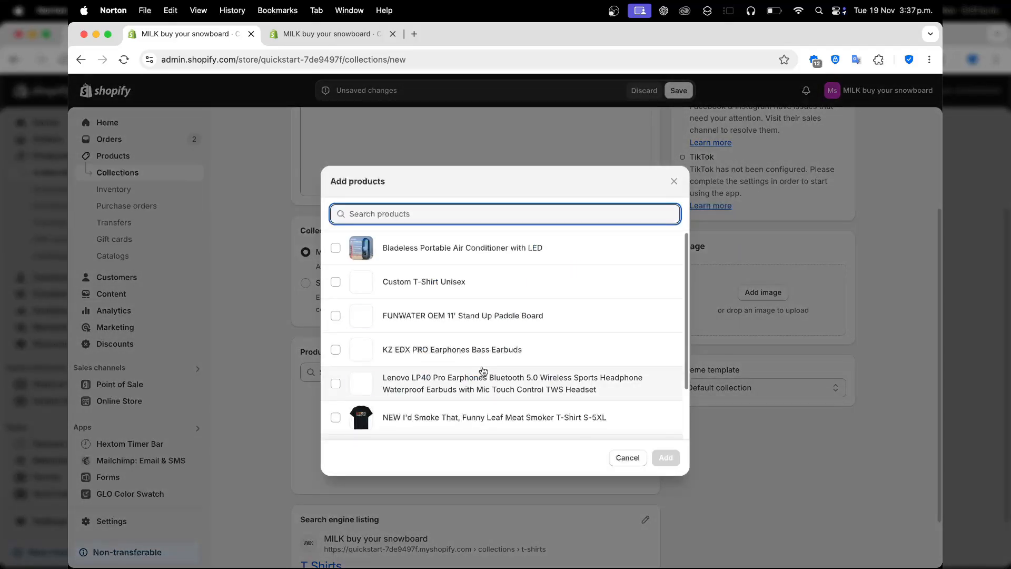
scroll(483, 370, down, 2)
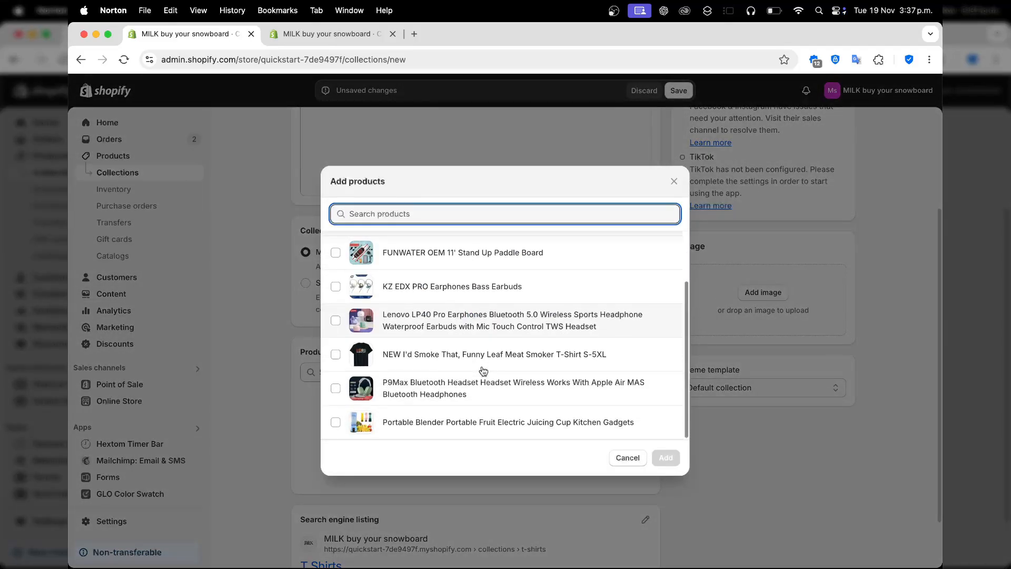
scroll(483, 371, up, 2)
scroll(483, 371, down, 2)
scroll(484, 370, up, 2)
click(335, 283)
scroll(337, 287, down, 2)
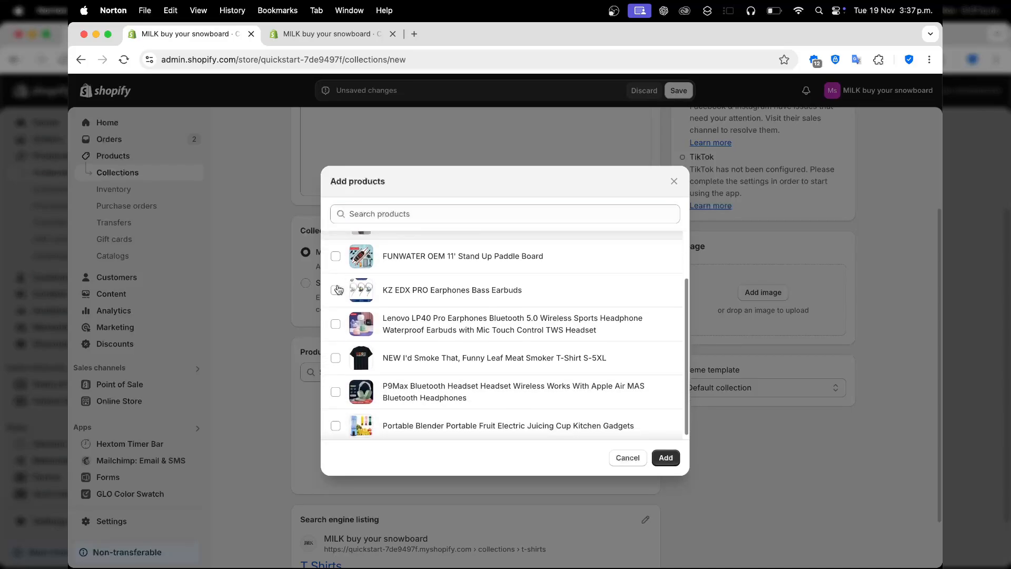
click(335, 354)
click(666, 457)
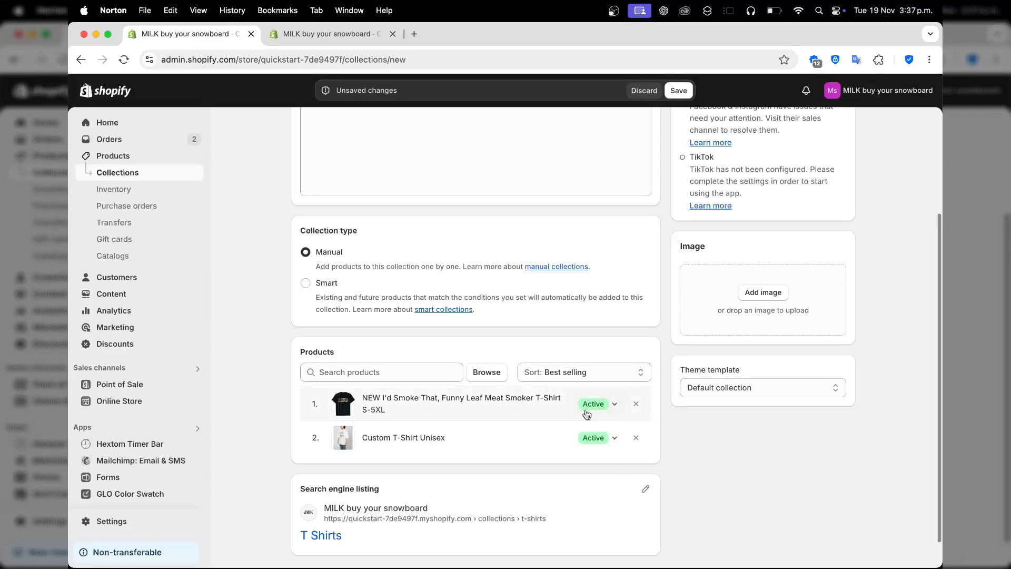
Review the collection's settings, save the T Shirts collection and return to the collections list.
scroll(571, 501, down, 2)
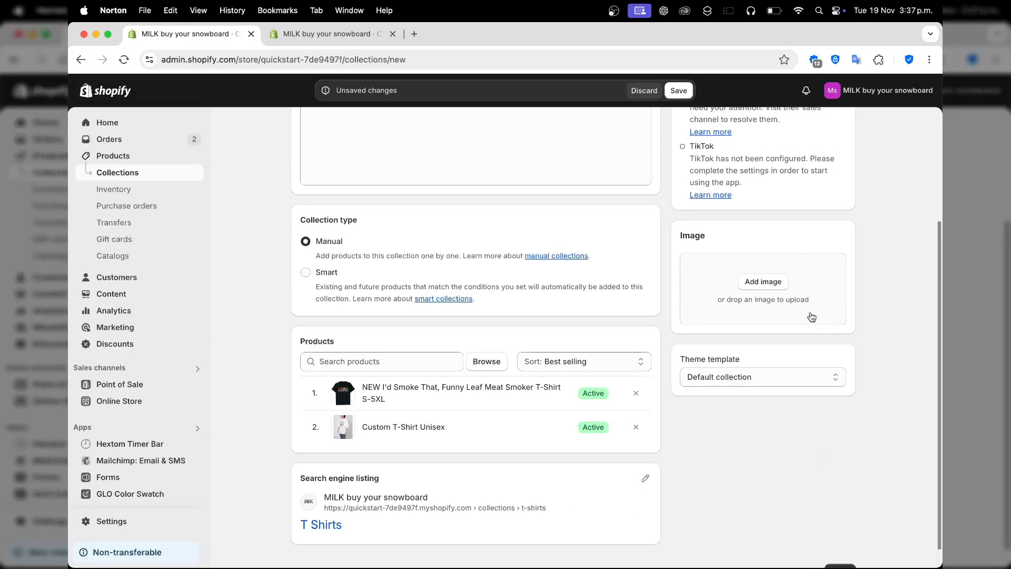
scroll(769, 284, up, 5)
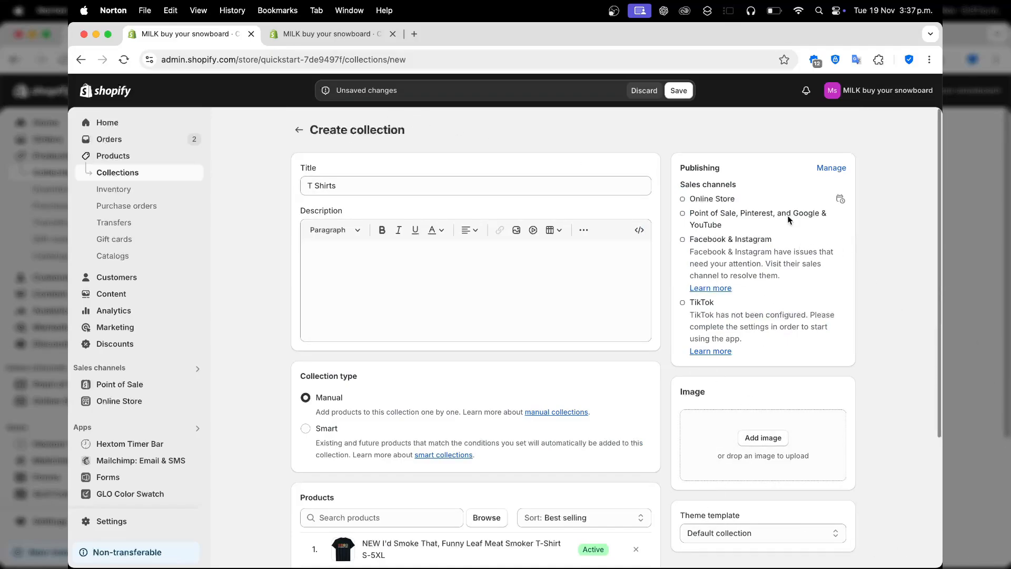
click(686, 92)
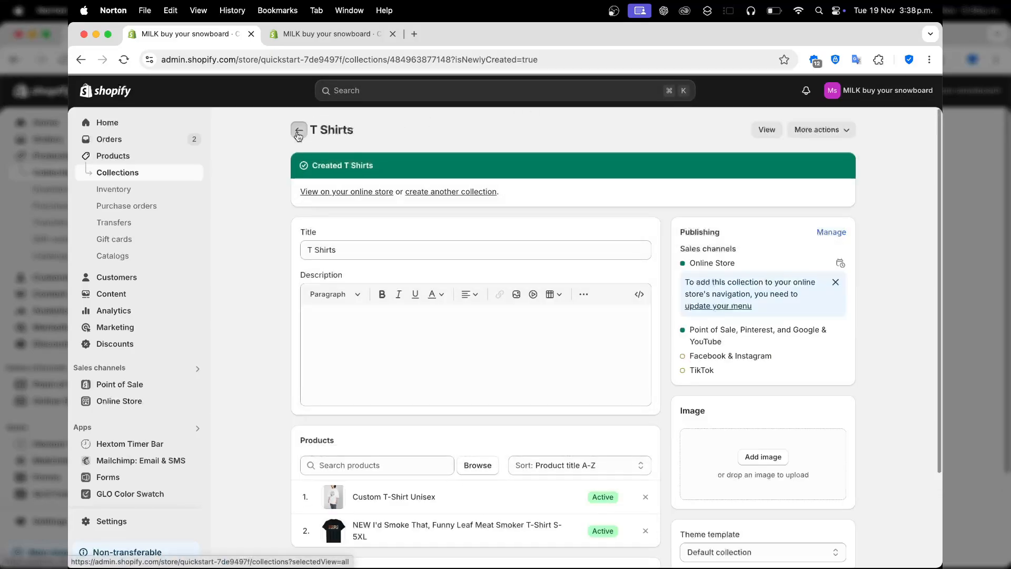
click(296, 131)
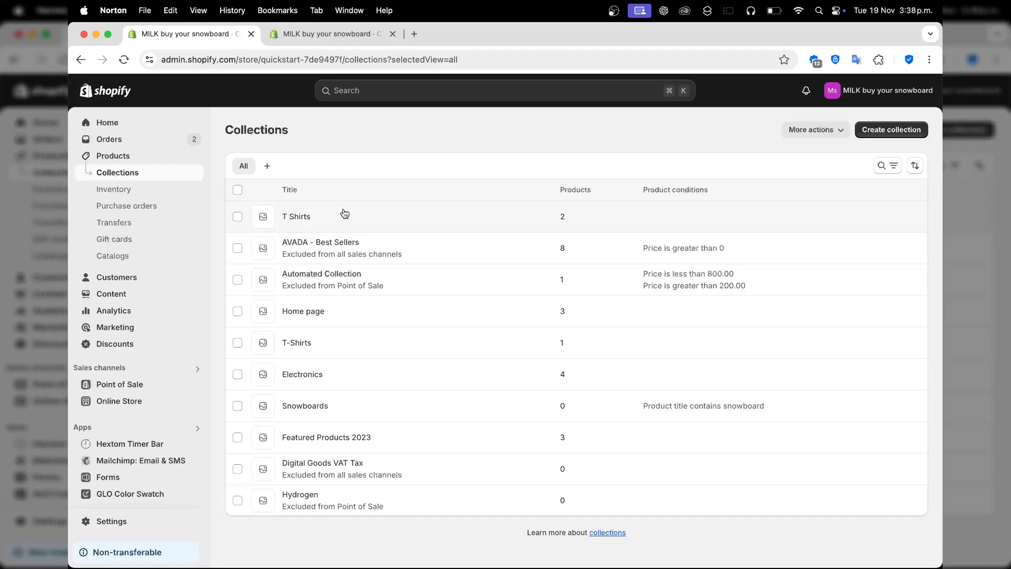
Open the Main menu for editing in the online store's navigation settings.
click(133, 401)
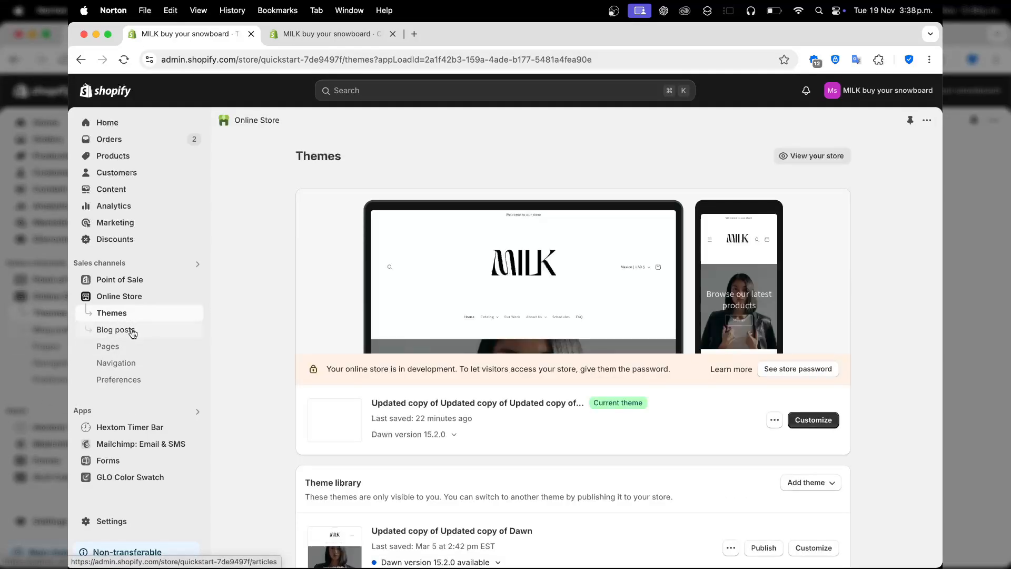
click(129, 363)
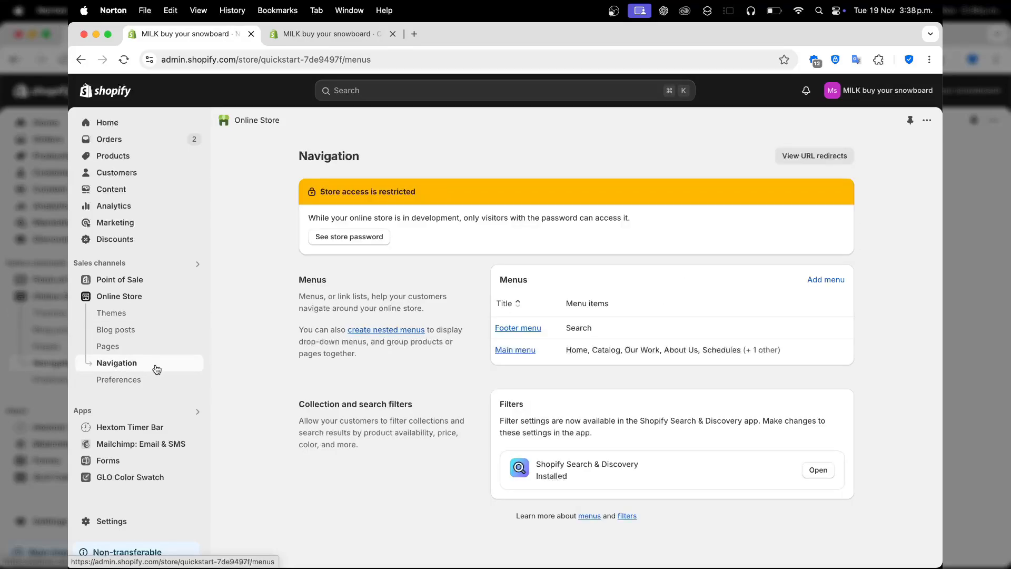
click(529, 353)
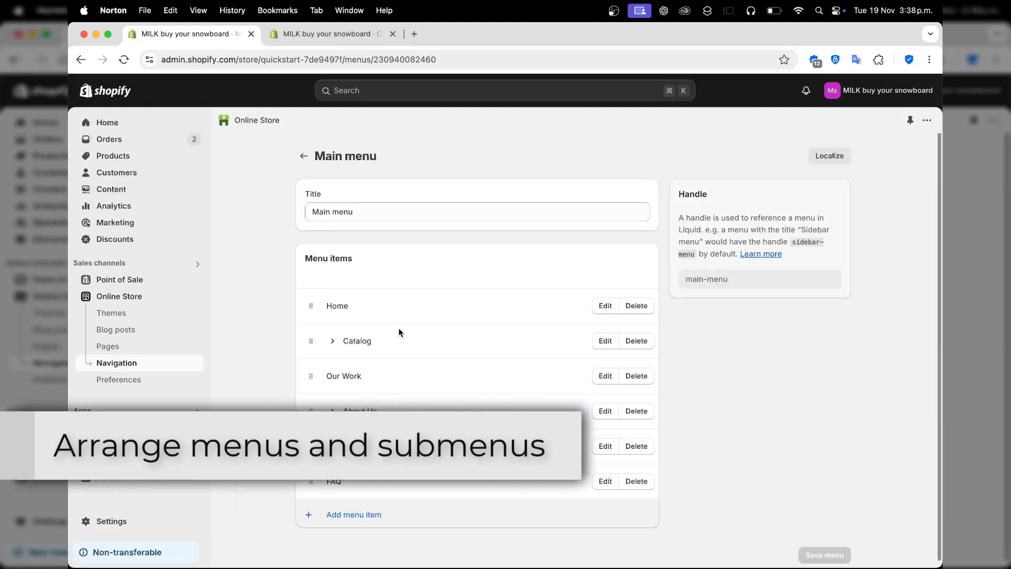
Add a menu item named "Collection" that links to All collections.
click(376, 518)
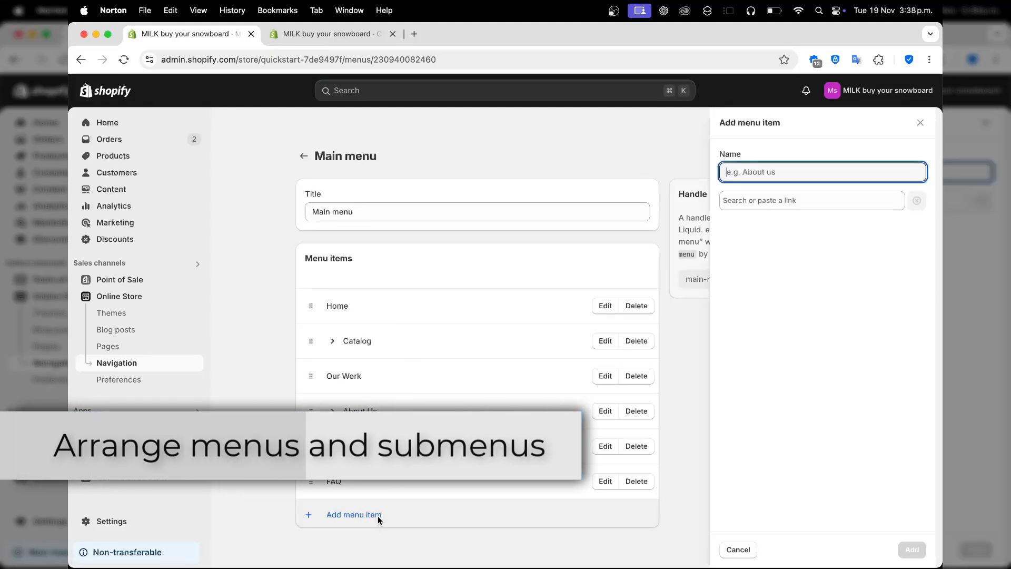
text(Co)
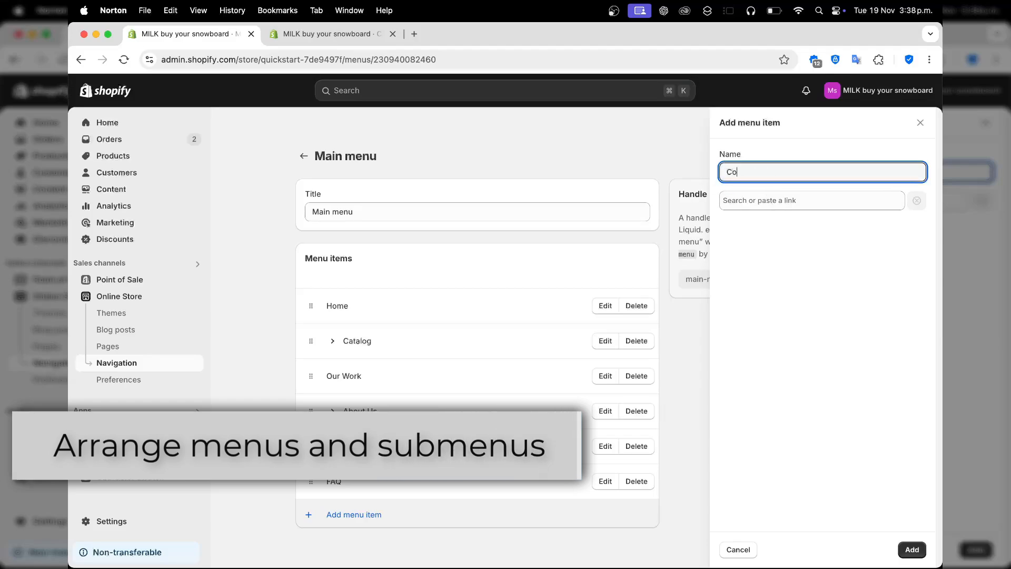
text(llection)
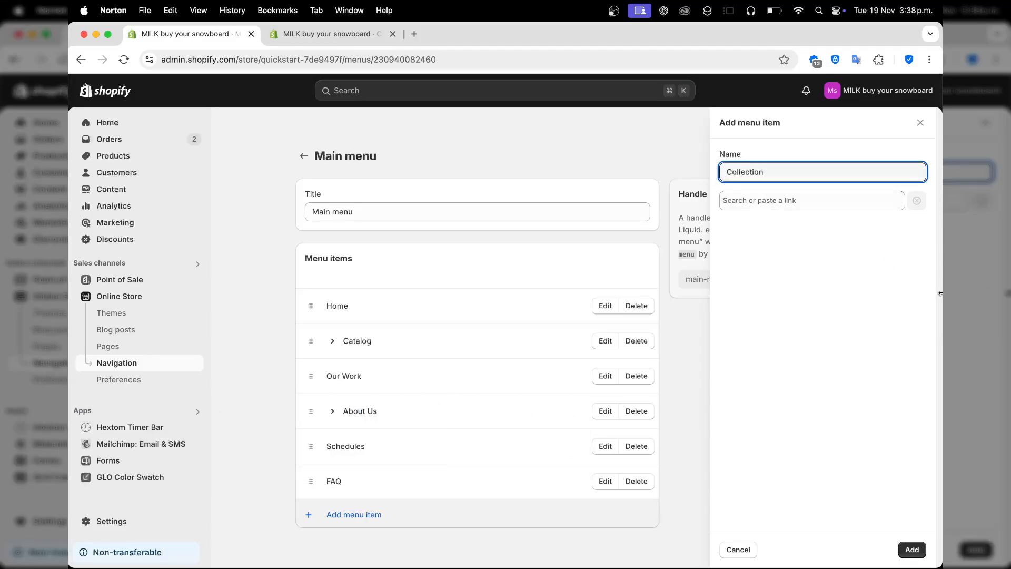
click(912, 549)
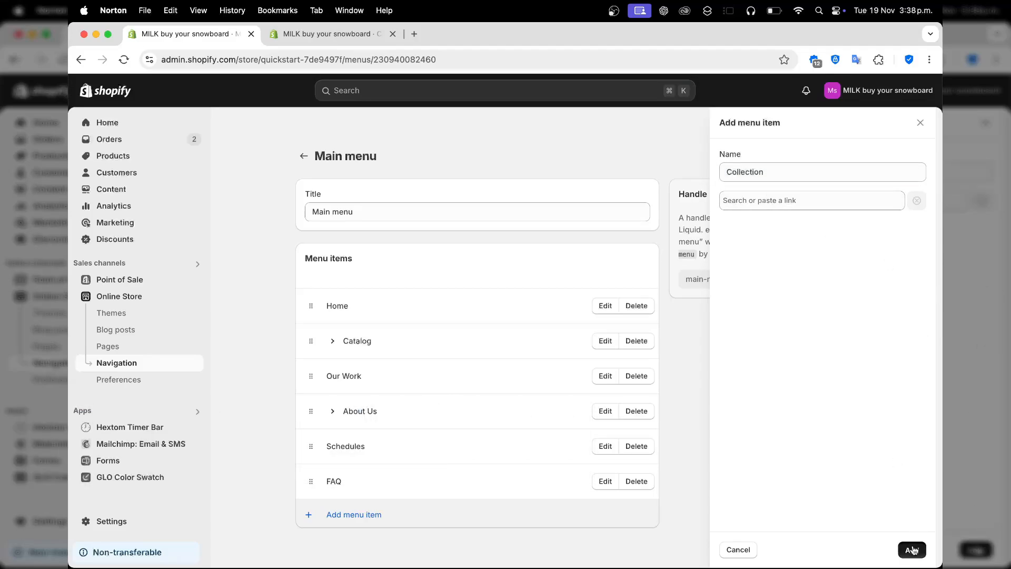
click(816, 205)
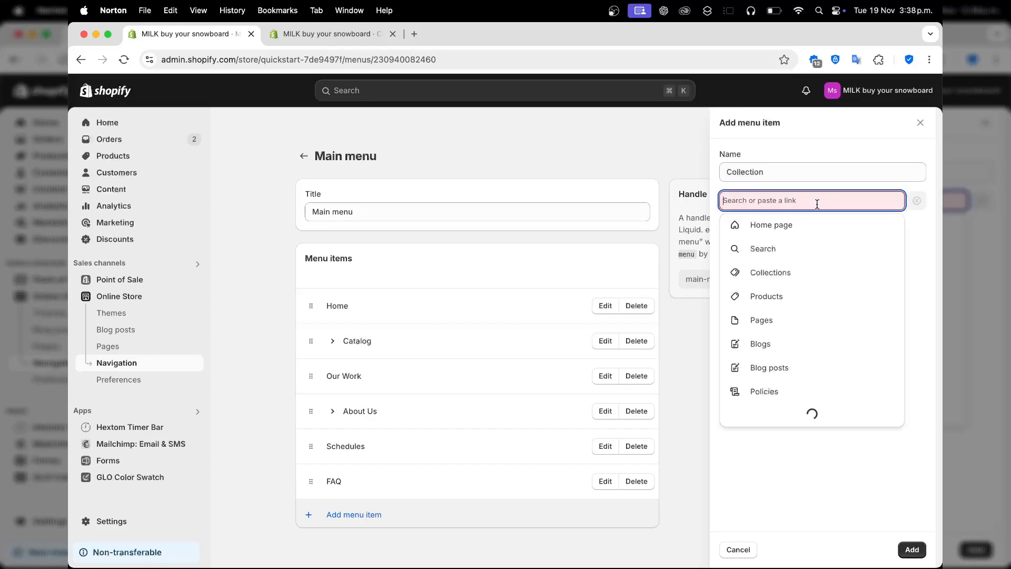
click(787, 272)
click(835, 257)
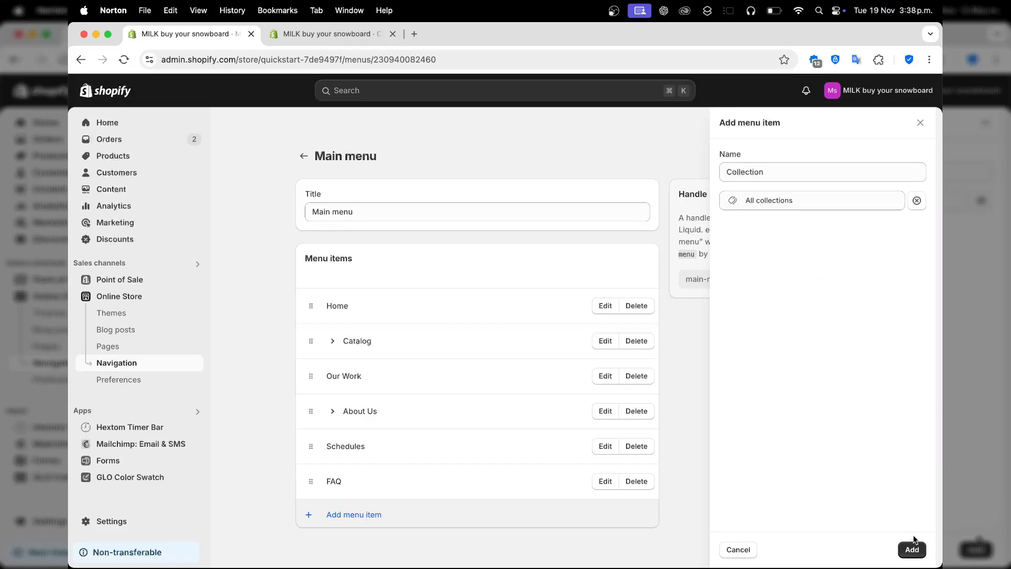
click(914, 547)
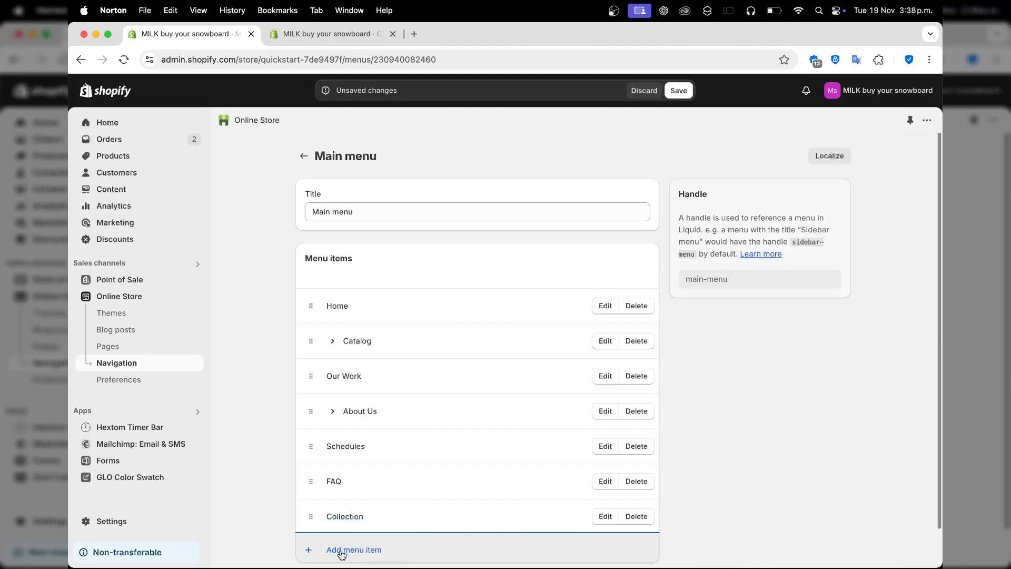
Add a menu item named "T Shirt" that links to the T-Shirts collection.
click(342, 550)
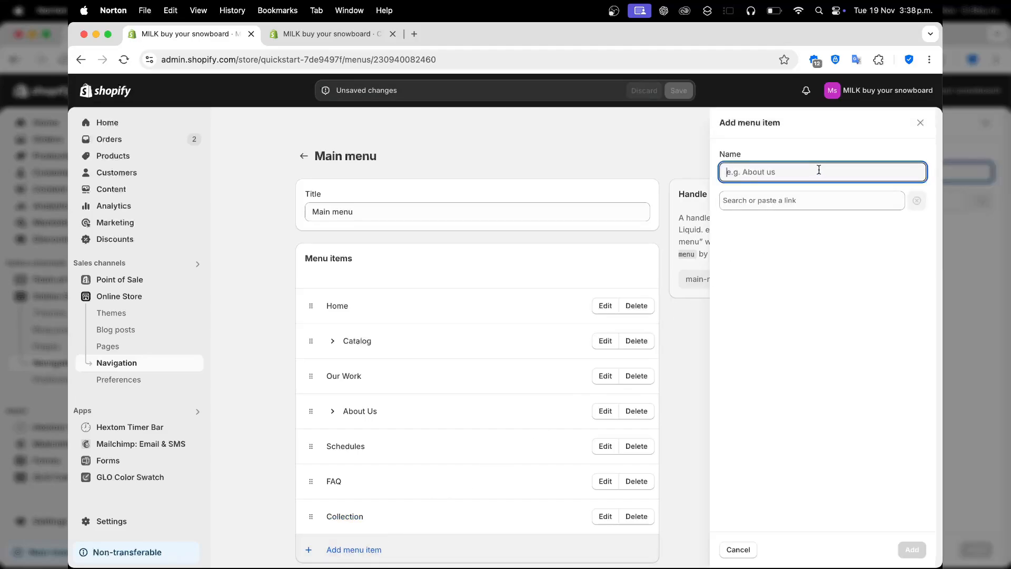
text(T Shirt)
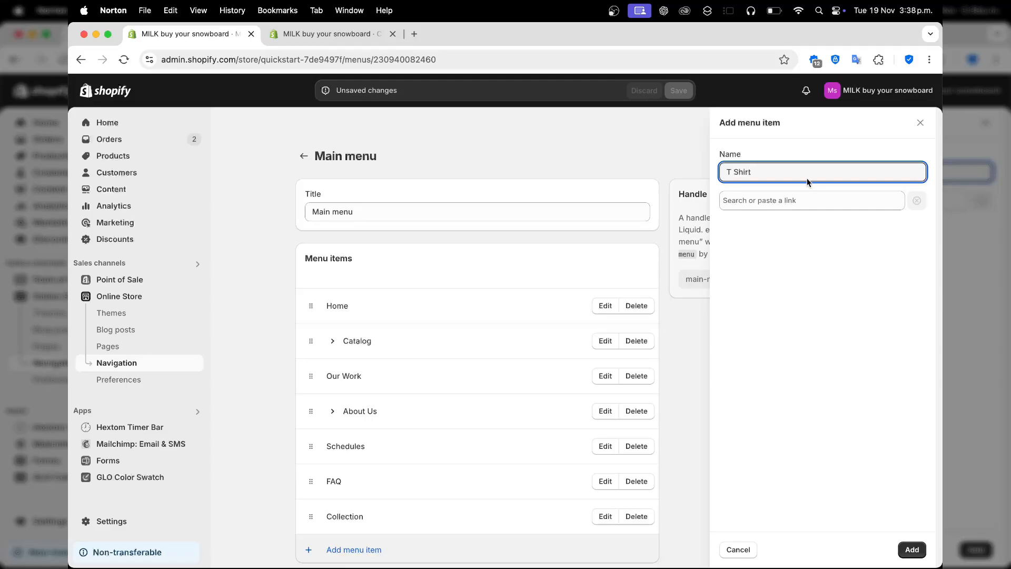
click(764, 201)
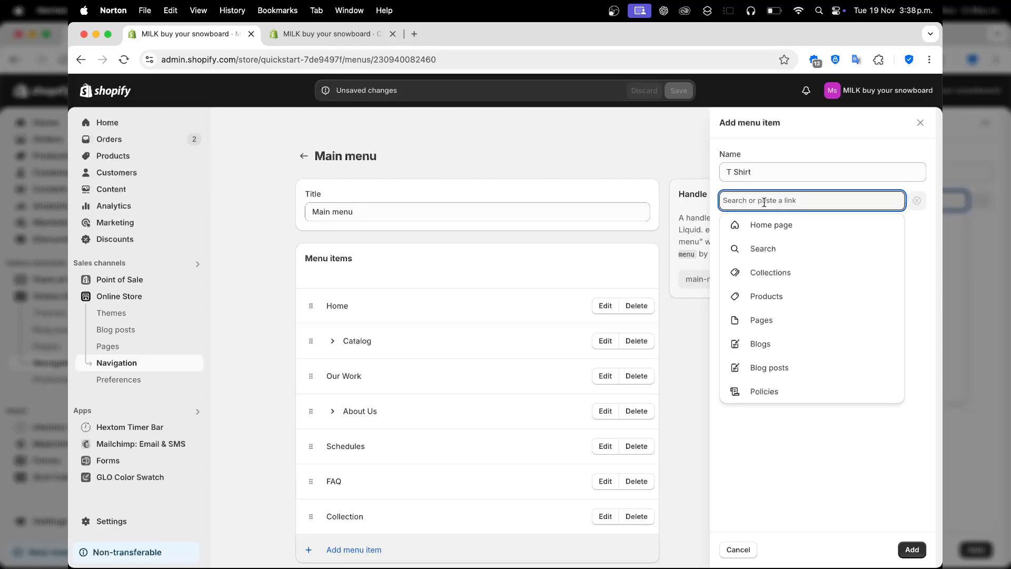
click(807, 273)
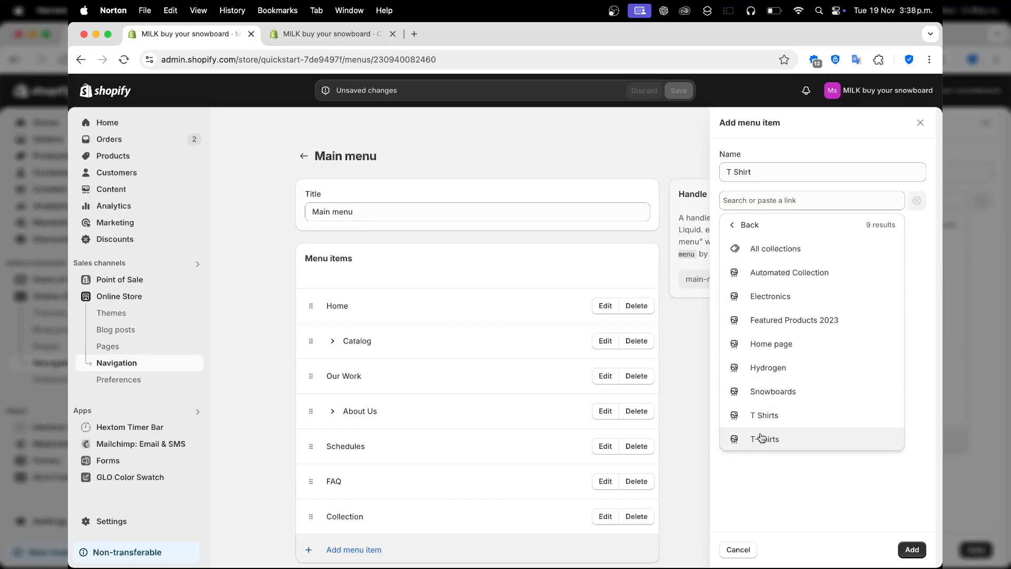
click(809, 444)
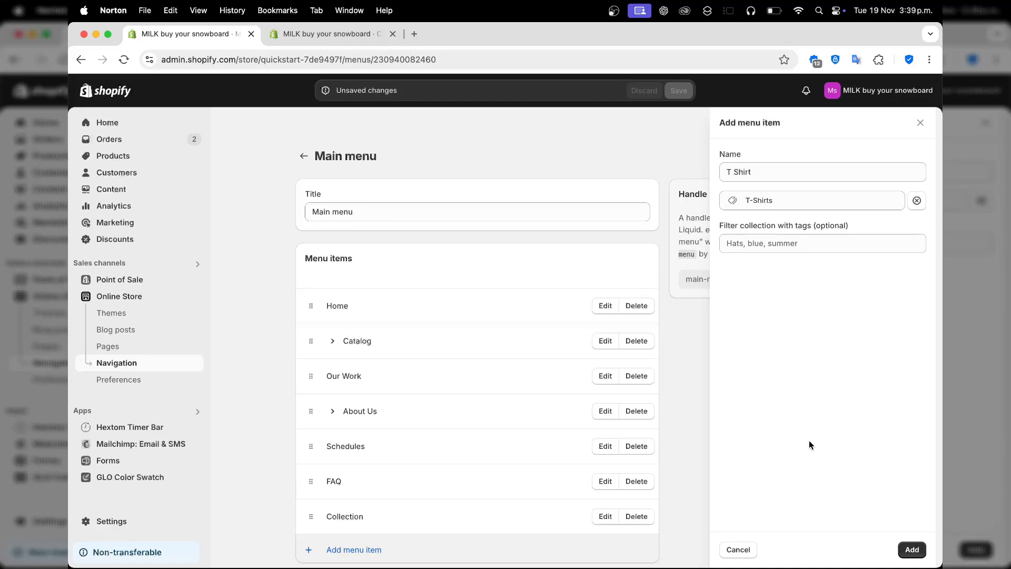
click(911, 549)
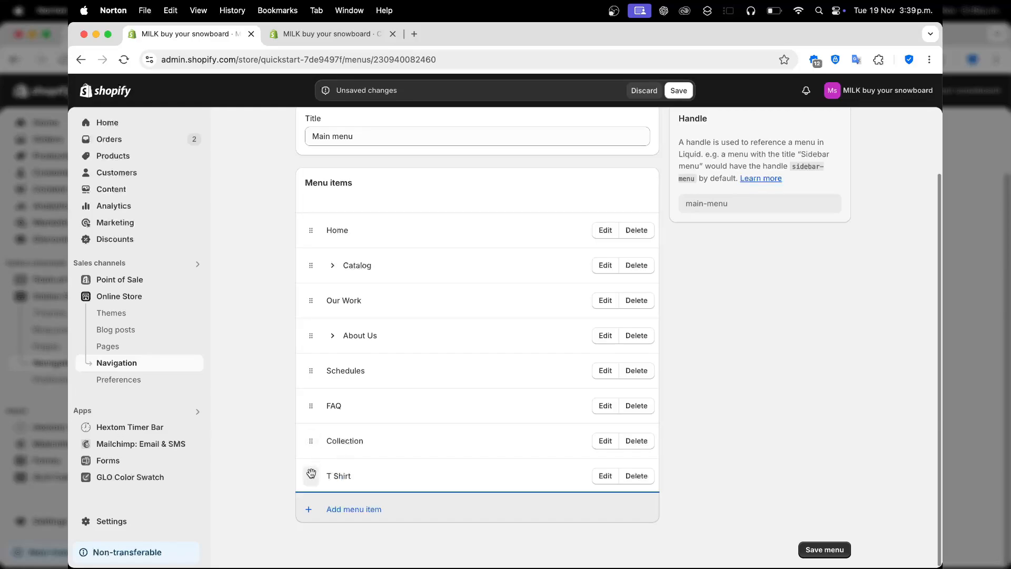
Nest the T Shirt item under Collection and remove the Catalog item from the main menu.
drag(311, 472, 326, 479)
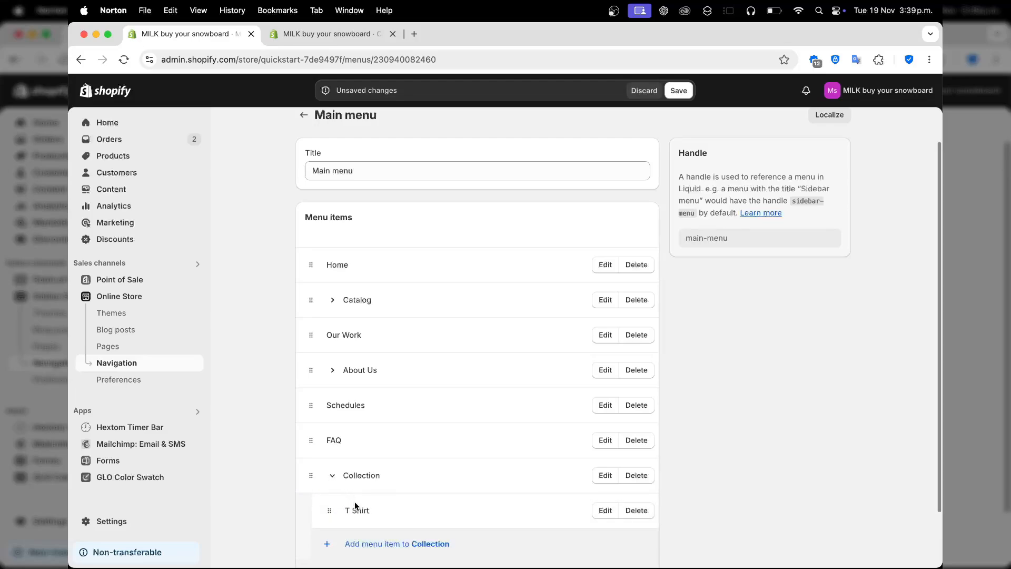
click(332, 477)
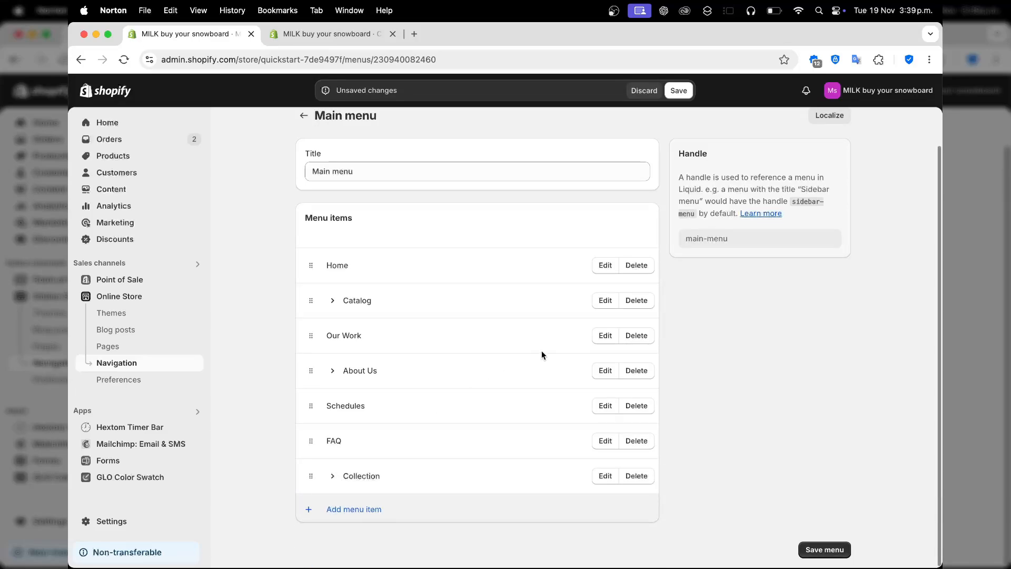
click(645, 301)
click(657, 357)
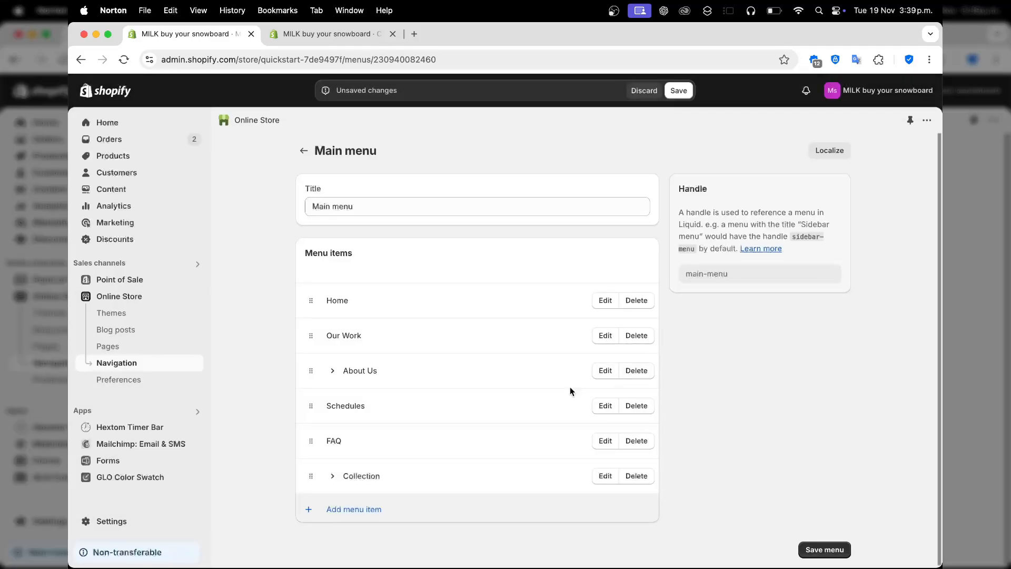
Move the Collection item directly below Home and save the menu.
drag(312, 475, 313, 345)
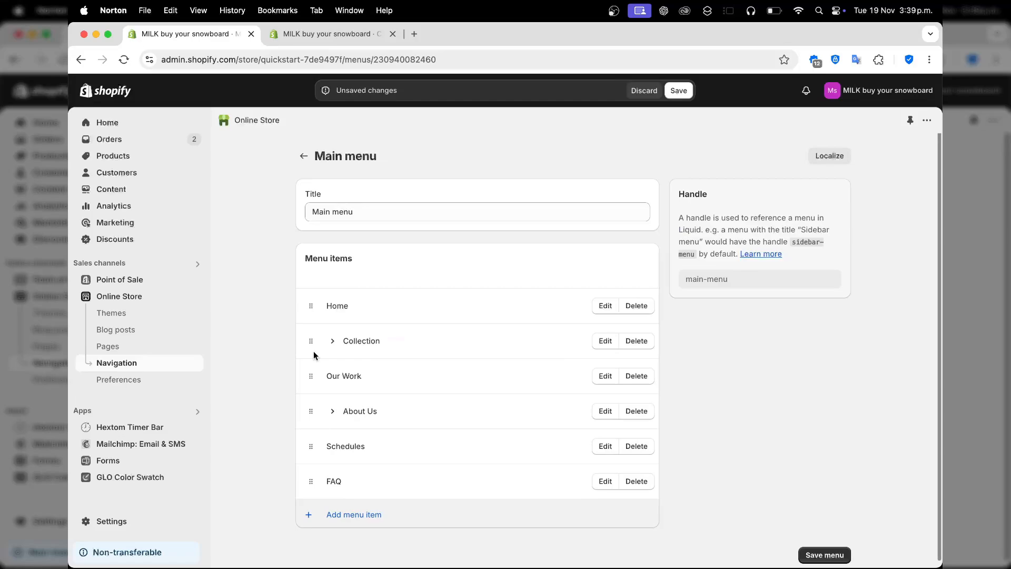
click(824, 555)
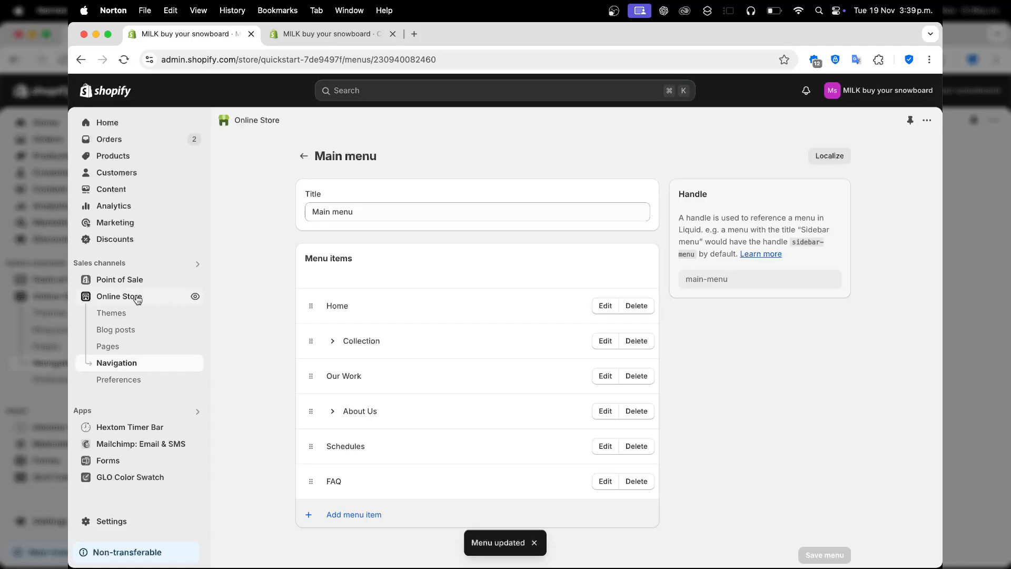
View the online store, open the T-Shirts page under Collection and examine its product sorting options.
click(194, 297)
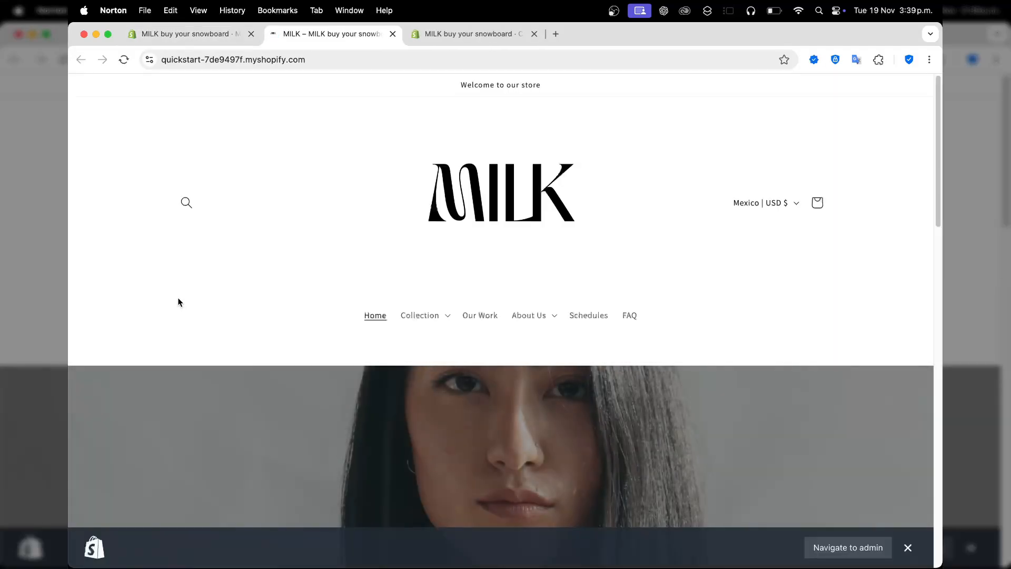
scroll(671, 307, down, 2)
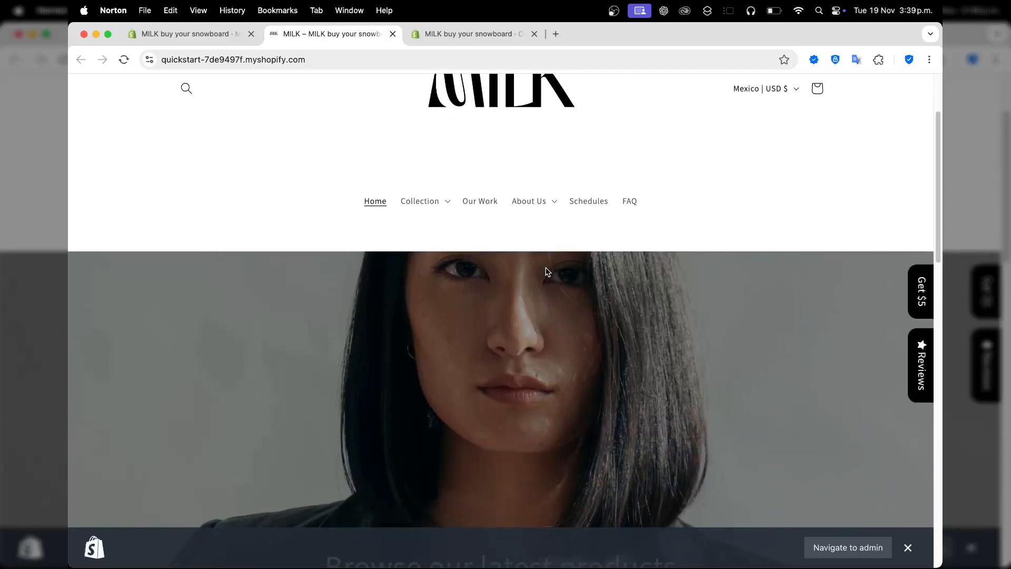
click(428, 204)
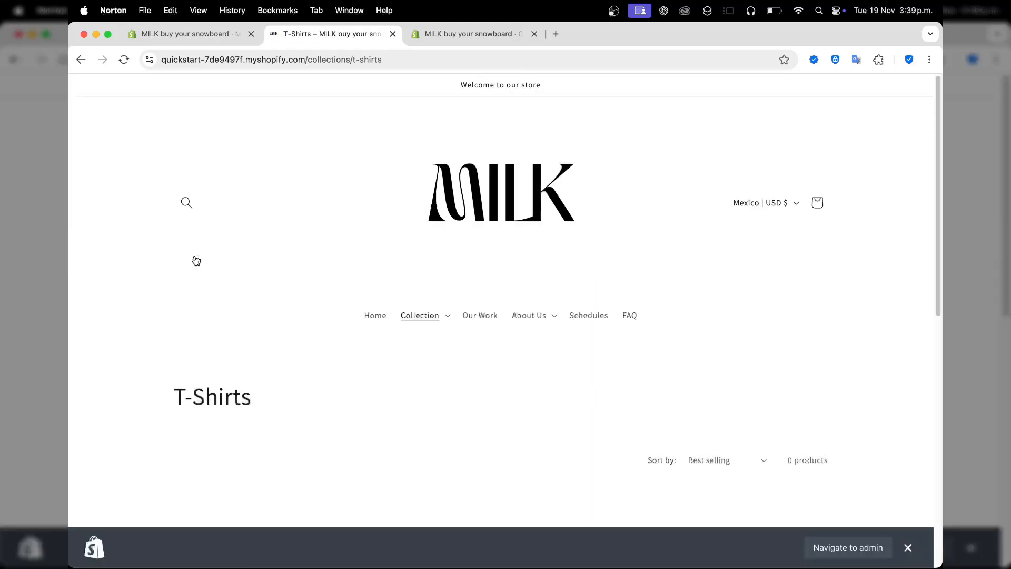
scroll(492, 395, down, 5)
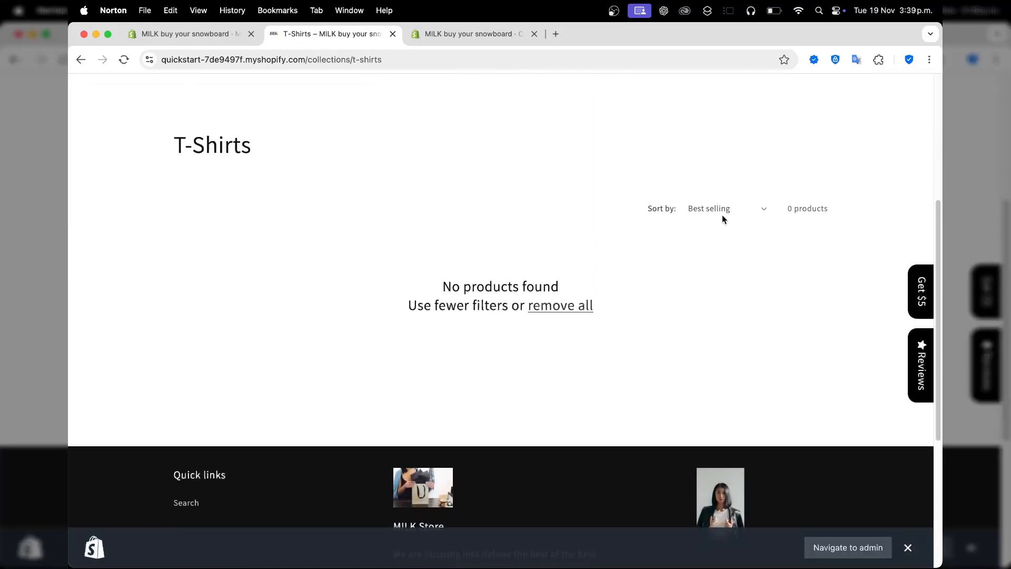
click(763, 209)
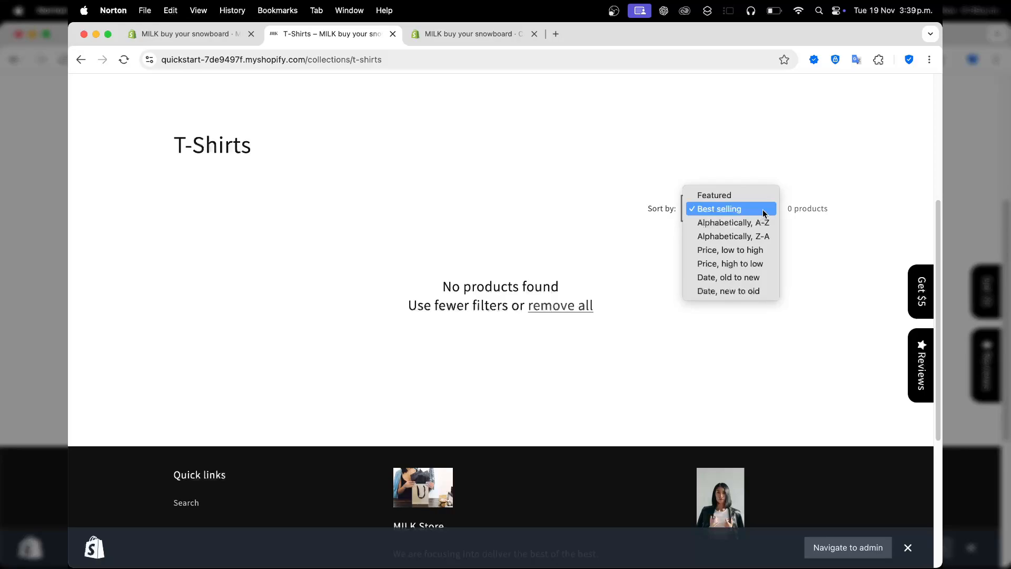
click(763, 213)
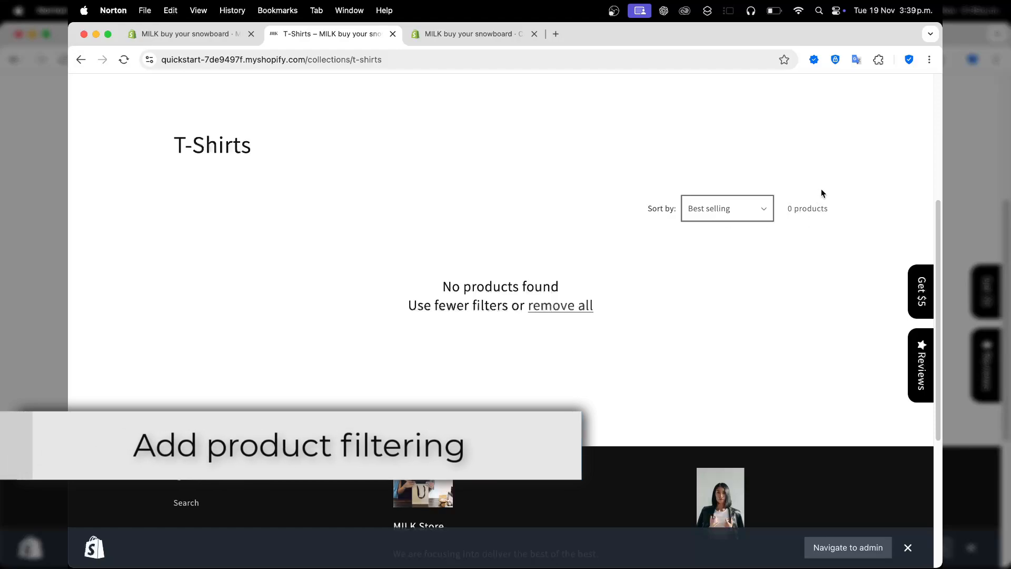
drag(821, 190, 652, 187)
click(642, 266)
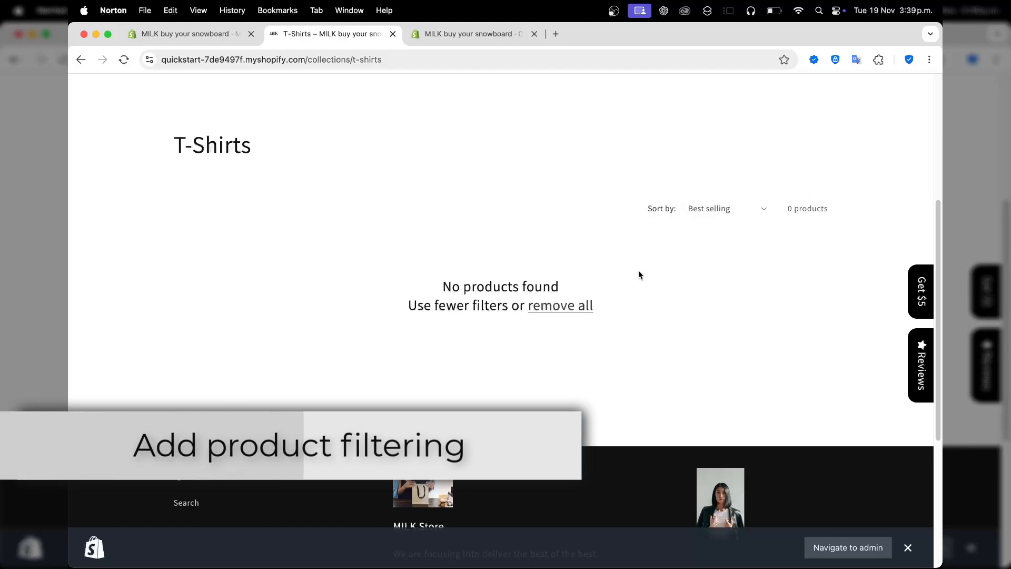
Return to the admin, search the Shopify App Store for "Shopify" and open the Shopify Search & Discovery listing.
click(156, 36)
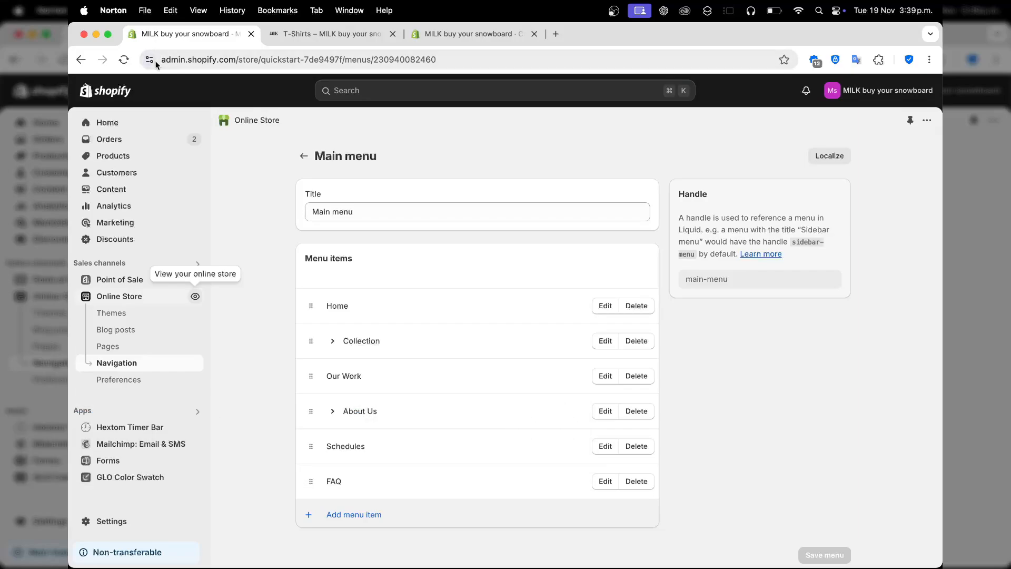
click(126, 410)
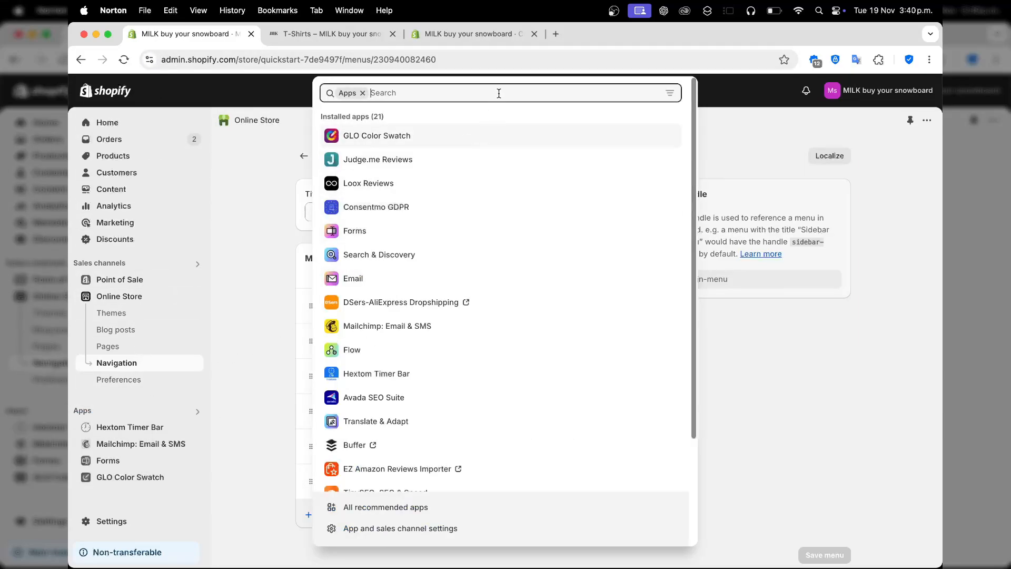
text(Shopify)
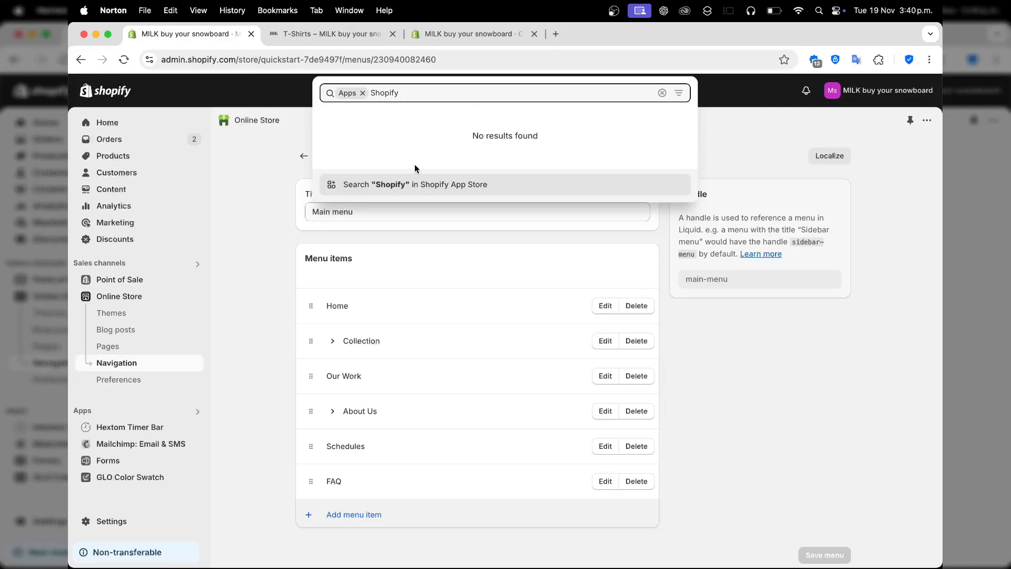
click(410, 189)
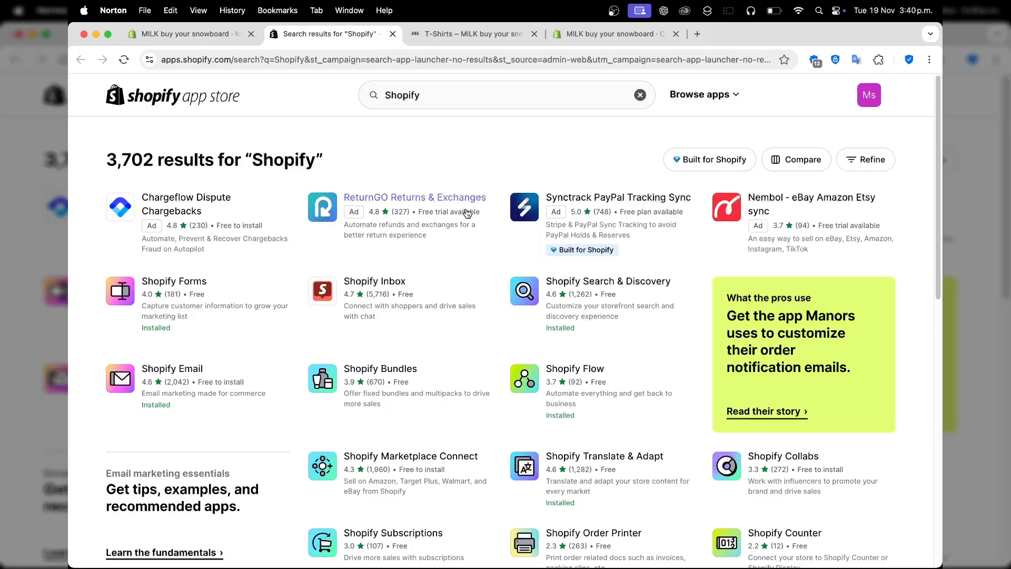
click(413, 98)
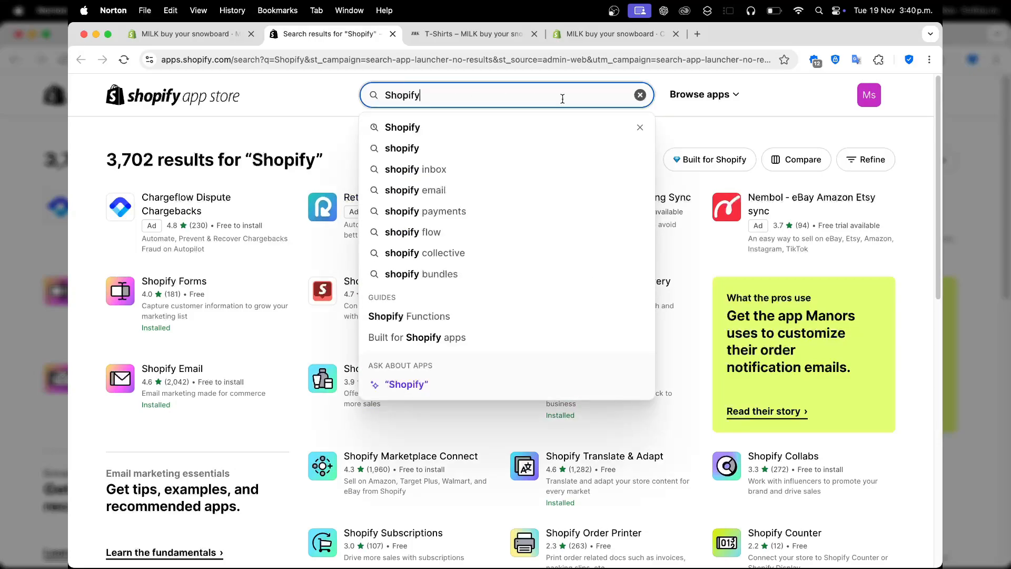
click(805, 122)
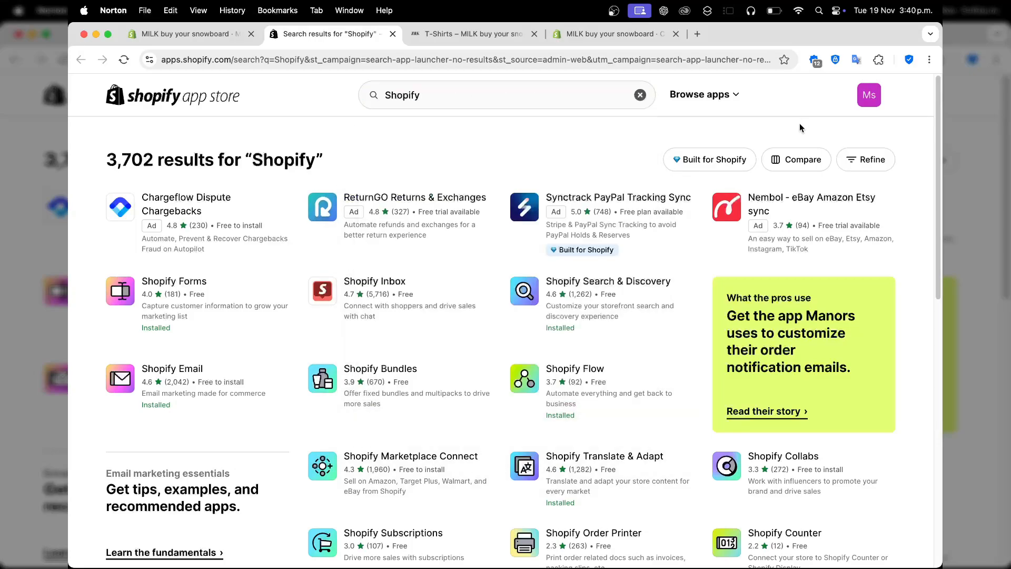
click(636, 283)
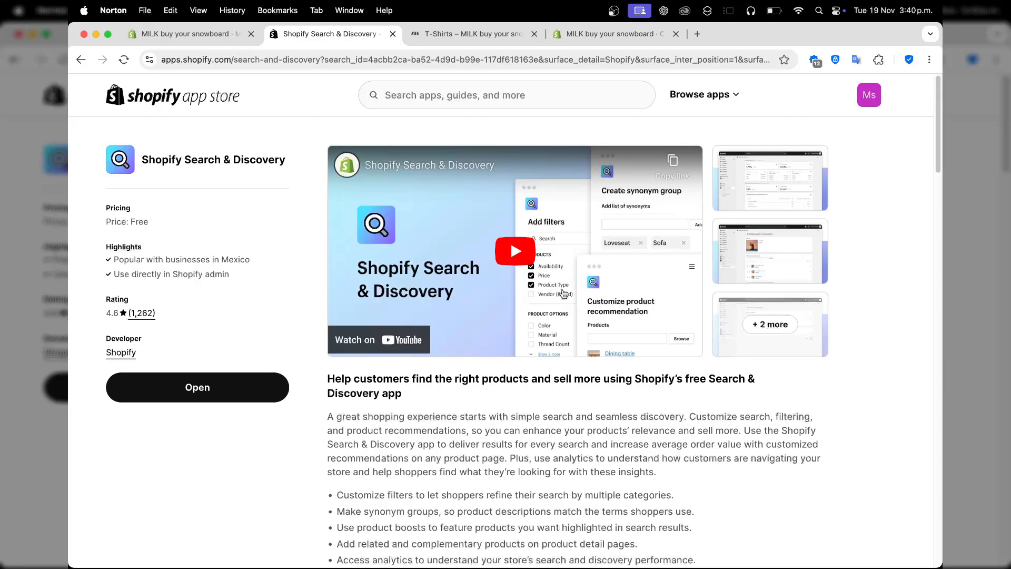
Open the Search & Discovery app in the store admin and go to its product filters.
click(175, 399)
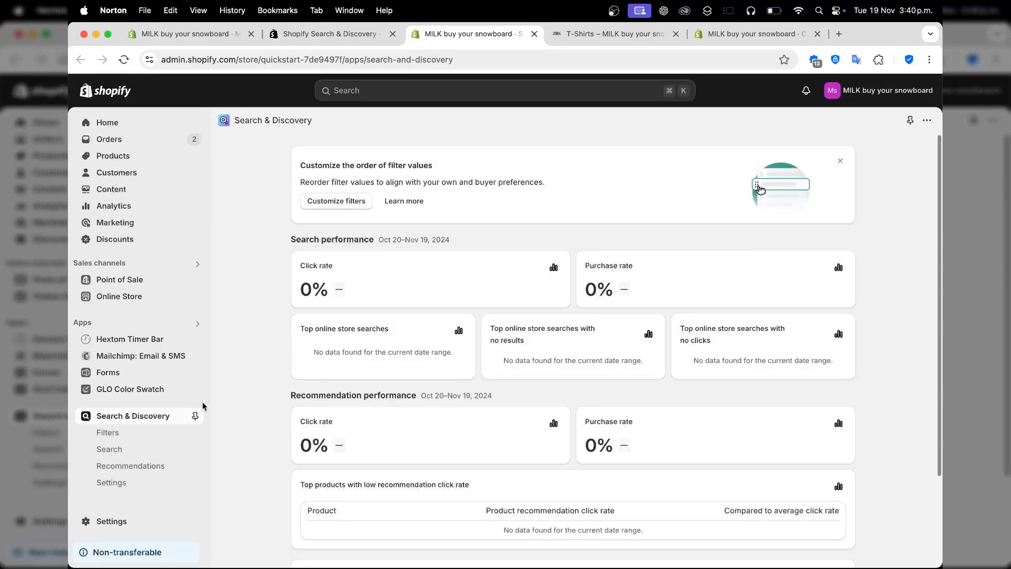
click(137, 433)
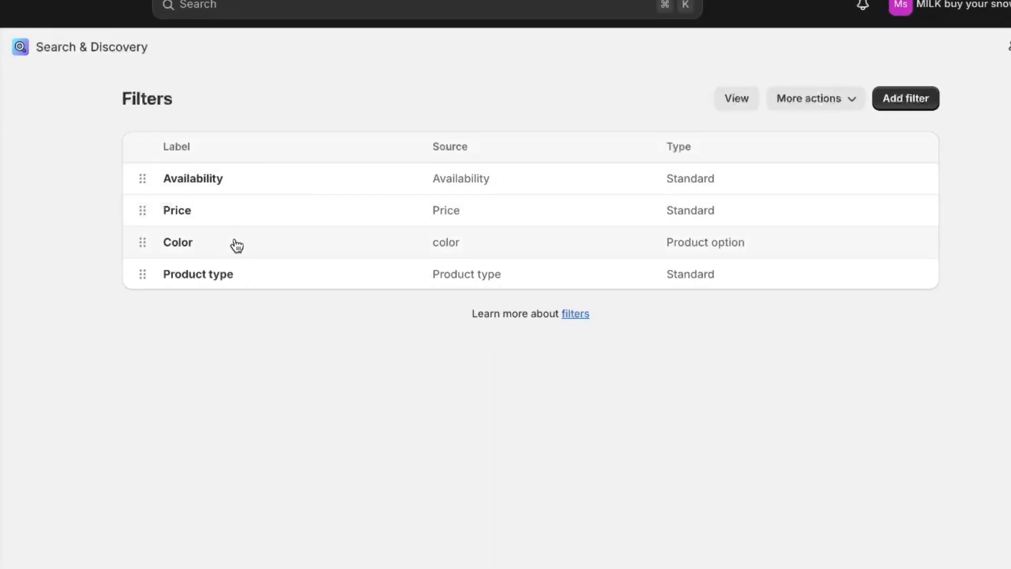
Try setting up a new filter with Brand as its source, switching the source to Category.
click(933, 105)
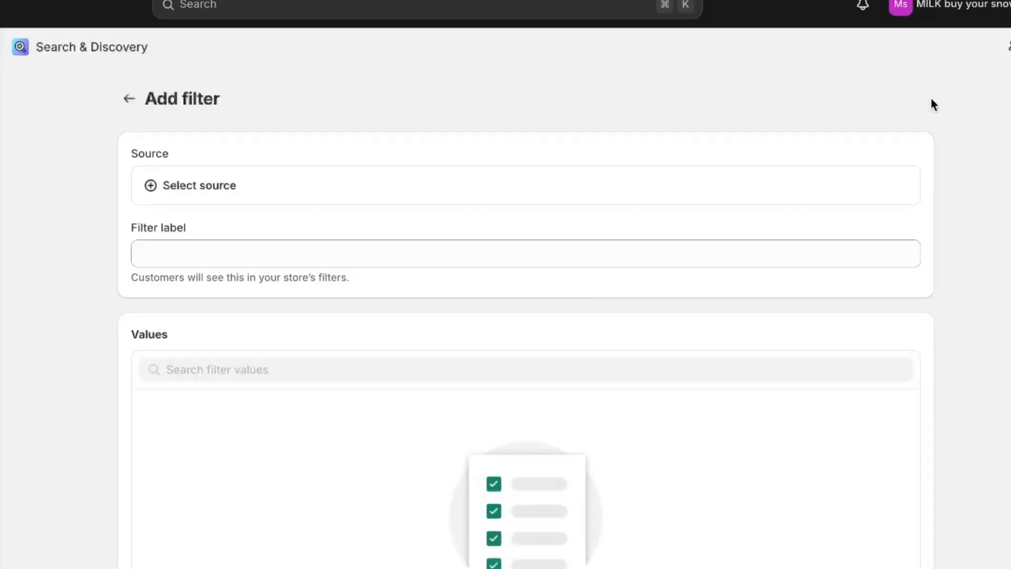
click(226, 194)
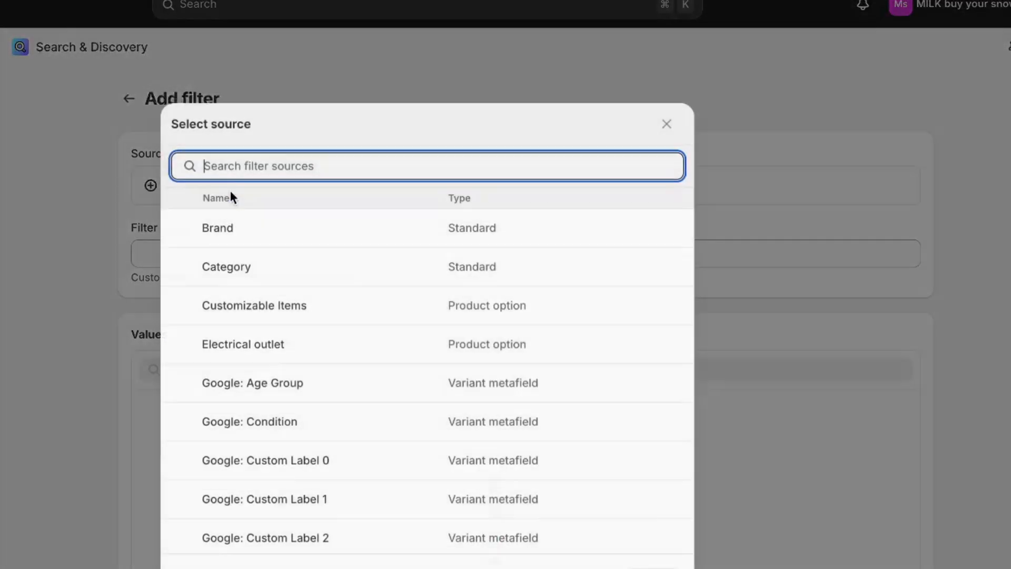
click(339, 210)
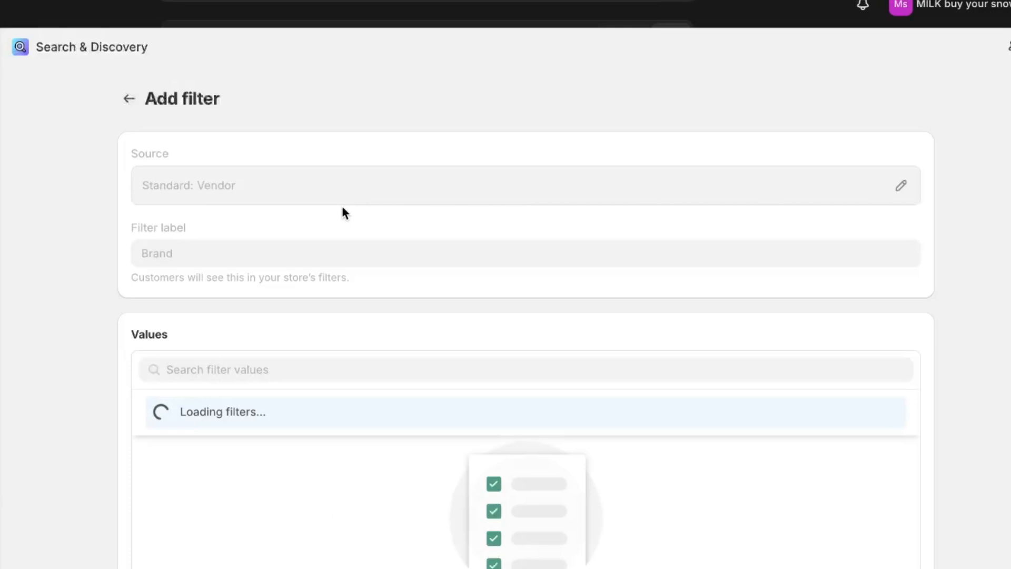
click(288, 176)
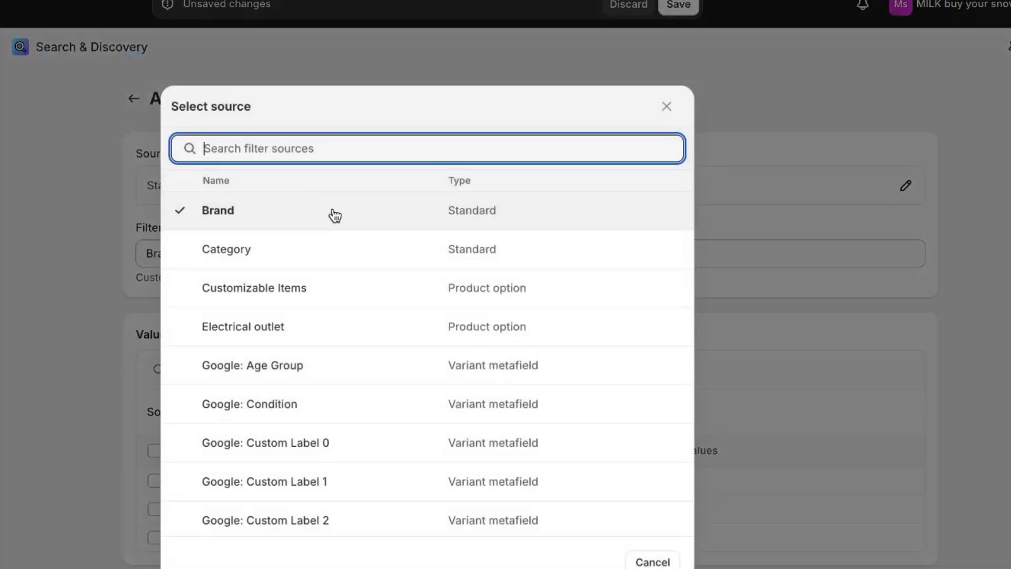
click(308, 247)
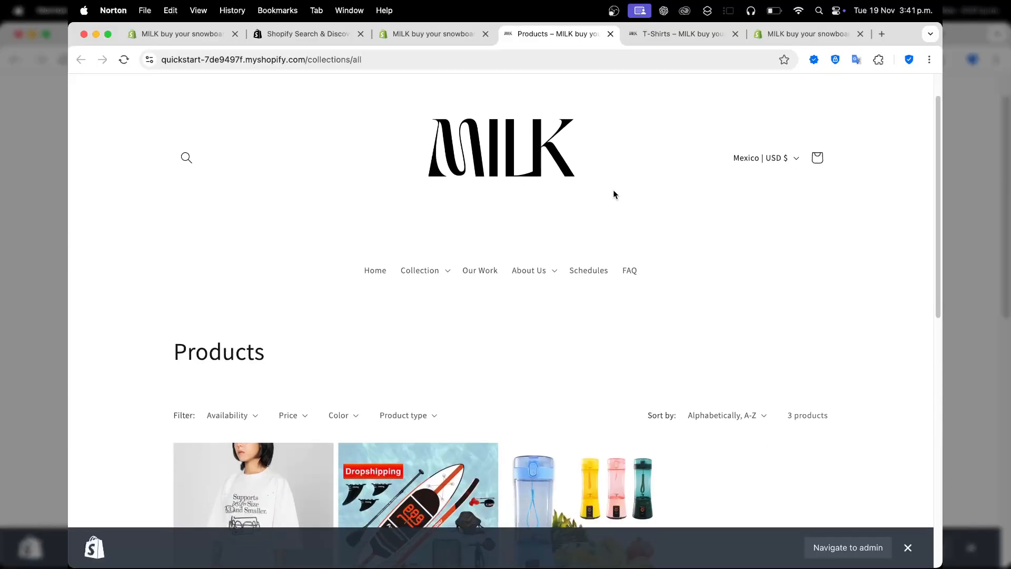
View the storefront's Products page and examine the Availability, Price and Color filter options.
scroll(613, 190, down, 3)
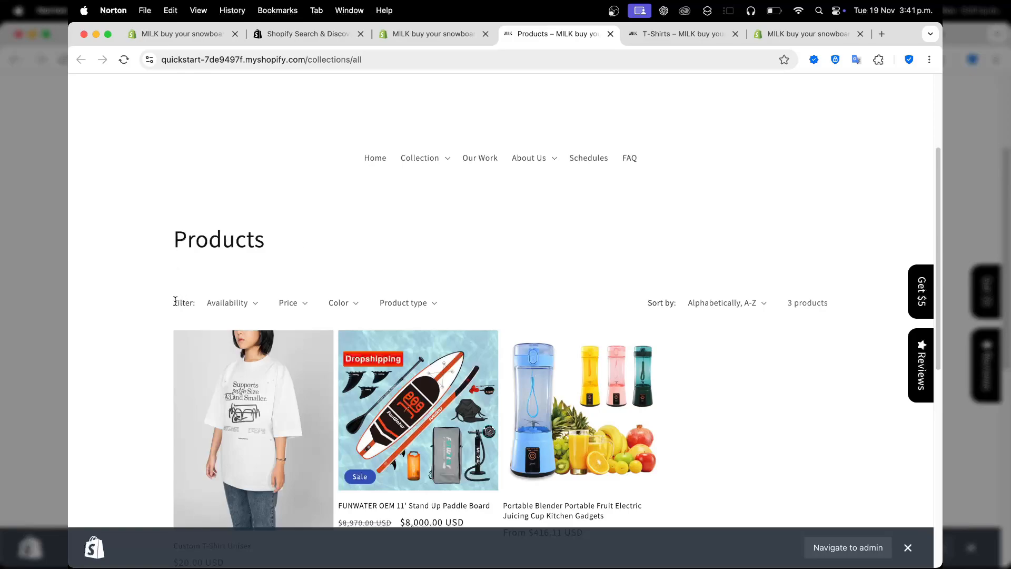
click(226, 303)
click(309, 302)
click(305, 308)
click(338, 306)
click(338, 306)
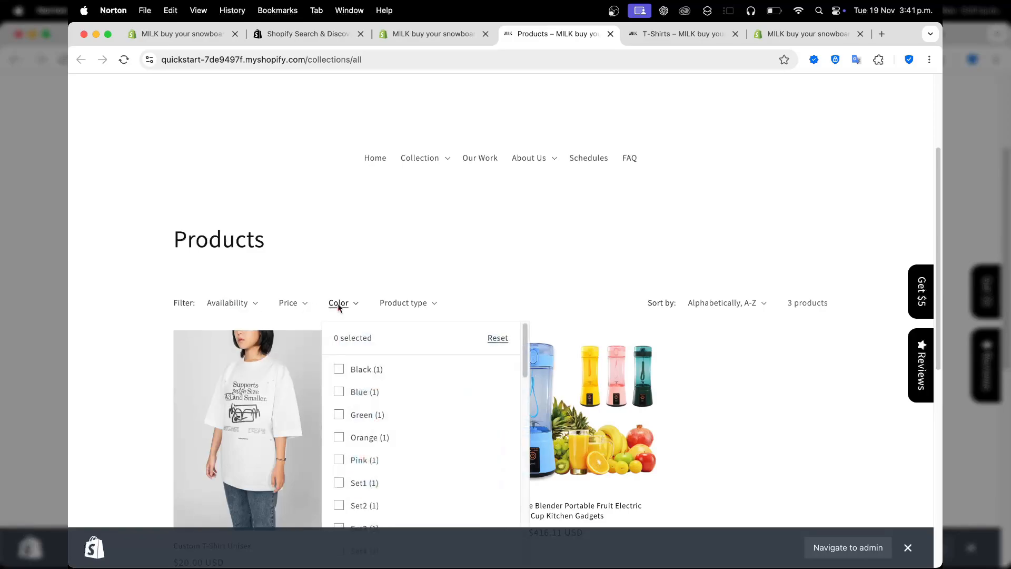
Filter the storefront's products by the product type Portable AIR and close the filter options.
click(406, 303)
click(435, 306)
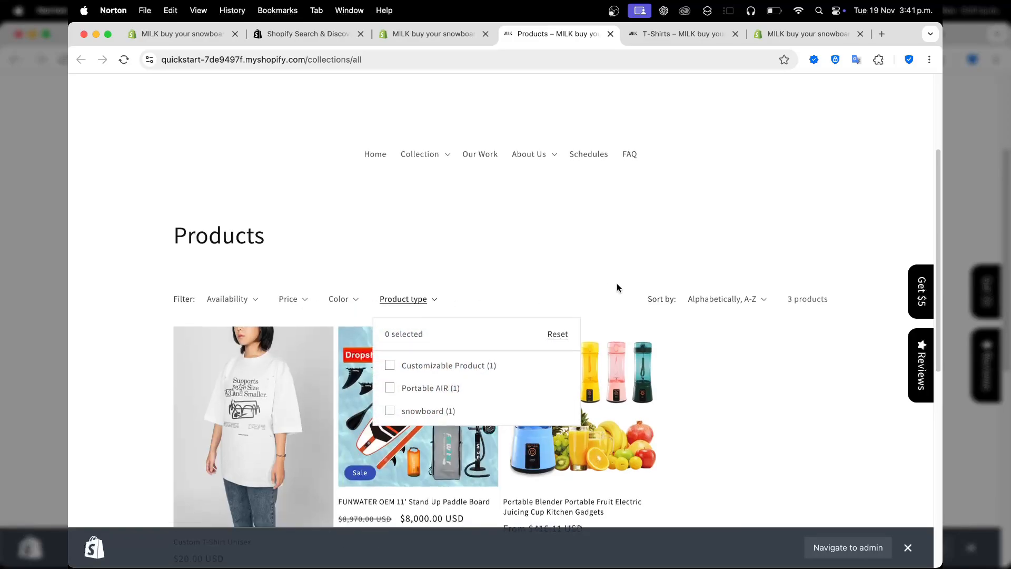
scroll(617, 283, down, 3)
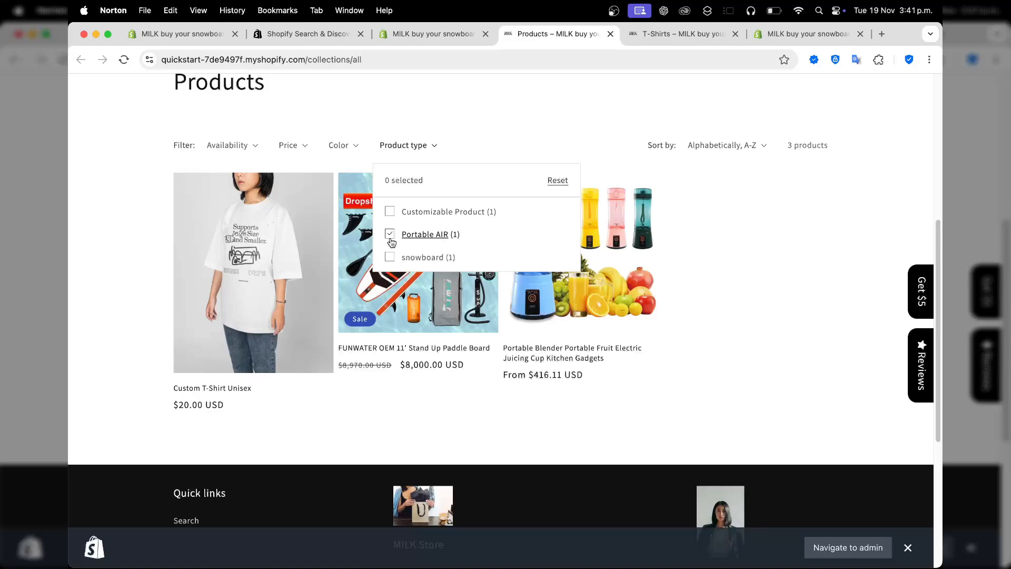
click(348, 151)
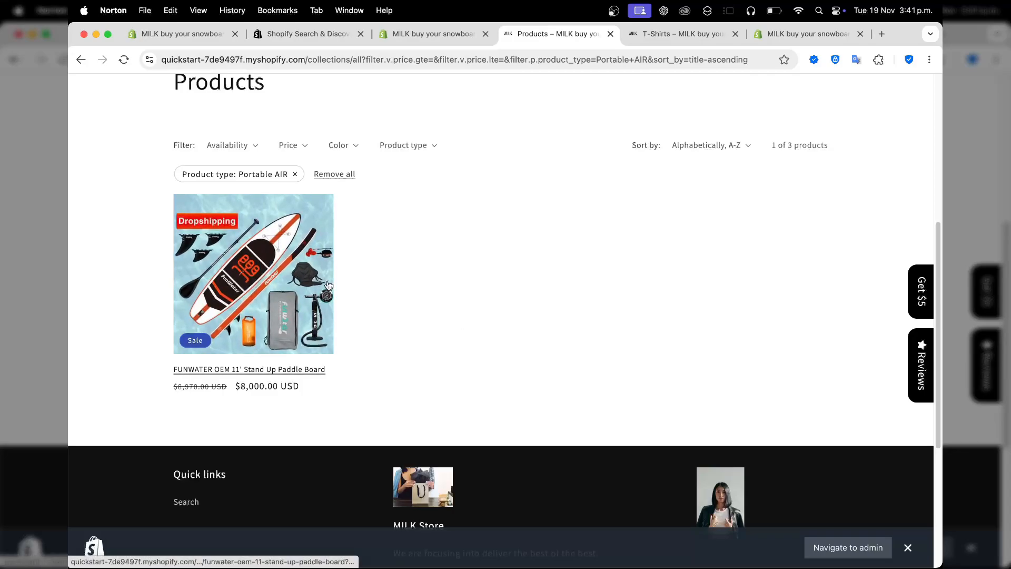
Check the open theme editor and T-Shirts collection page, and return to the filtered Products page.
click(774, 34)
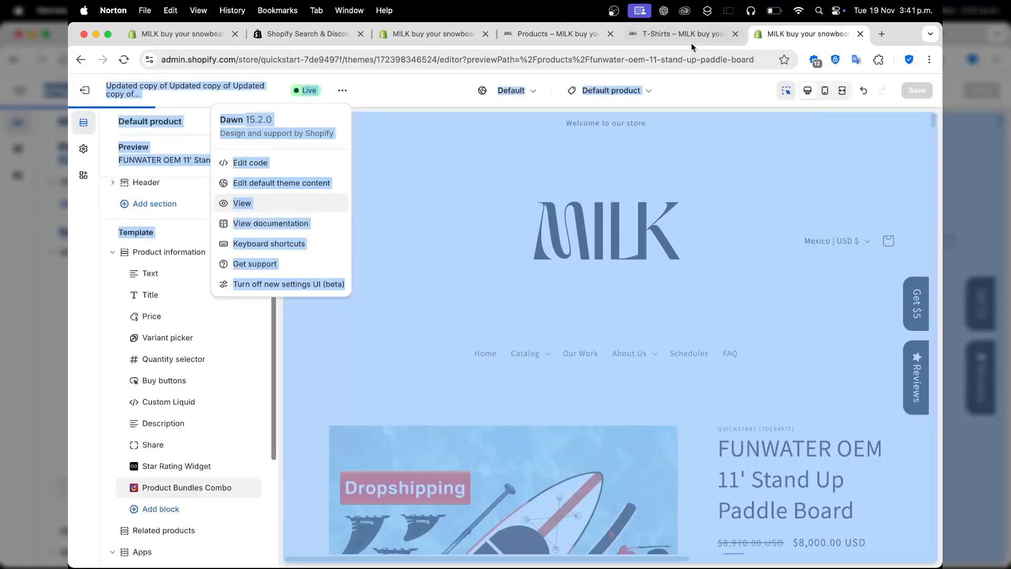
click(689, 37)
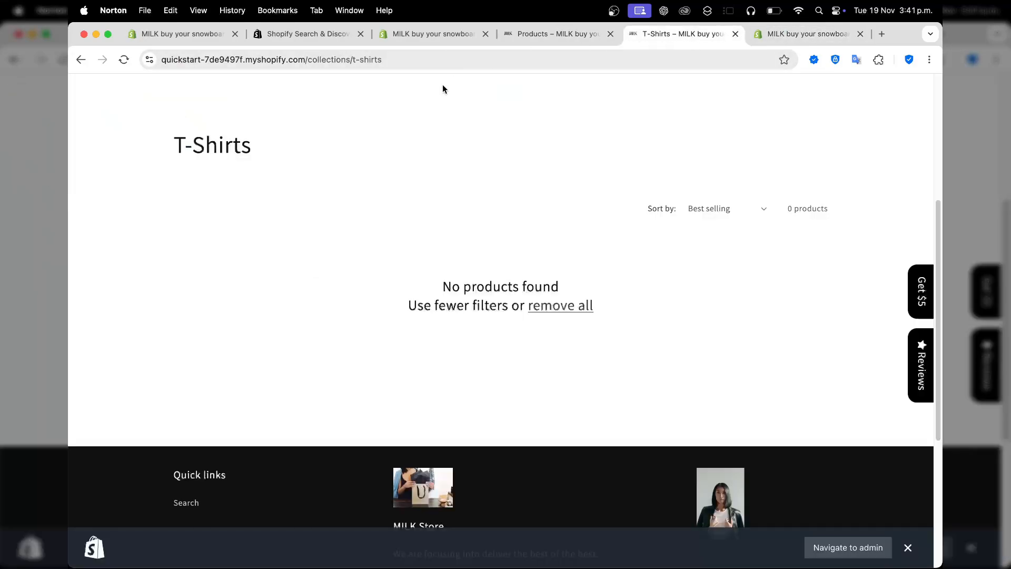
click(575, 36)
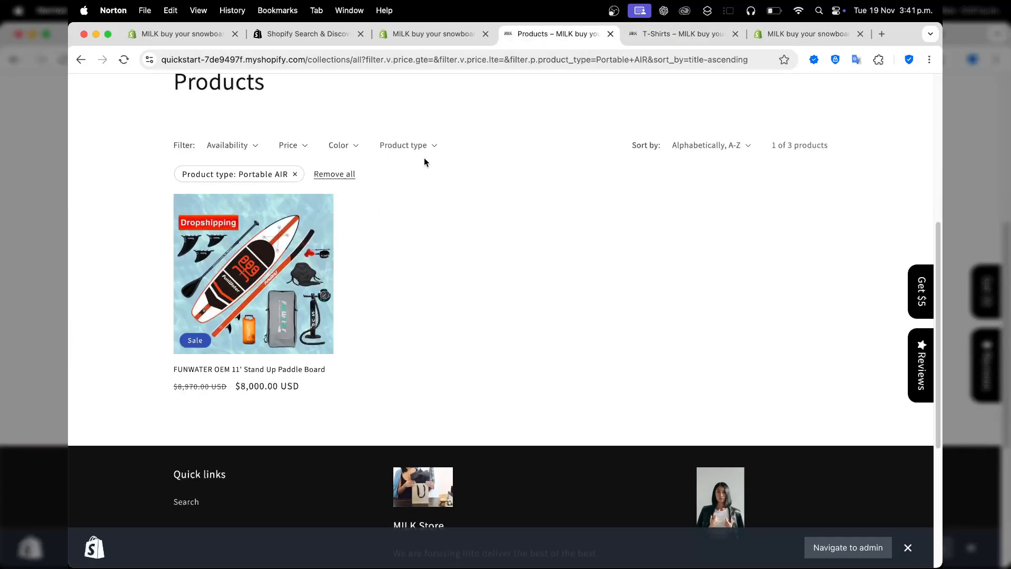